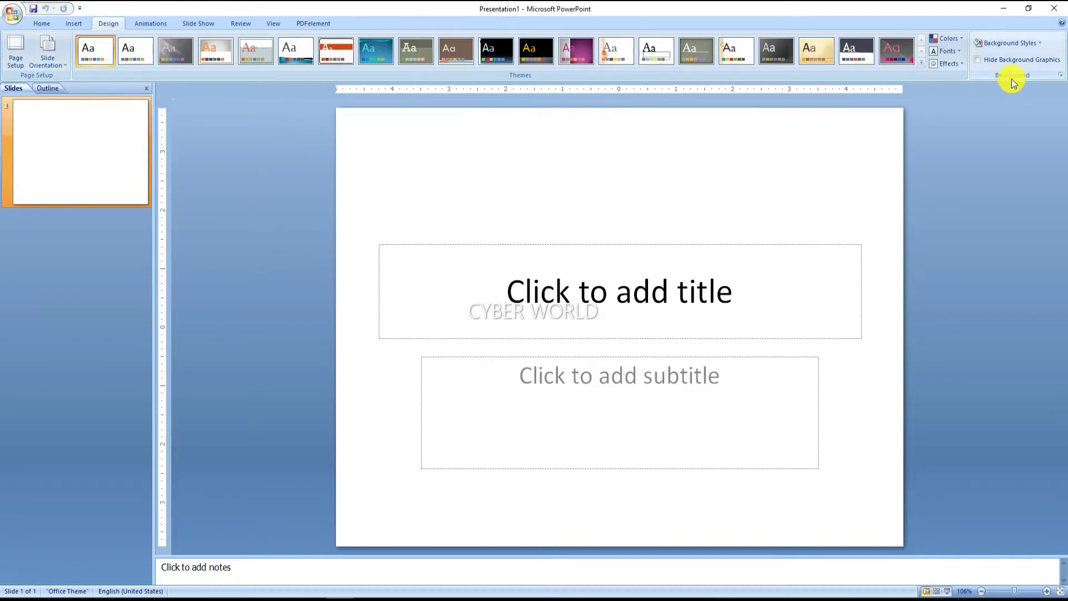
Step: Open the Page Setup dialog from the Design tab for the blank presentation
click(630, 175)
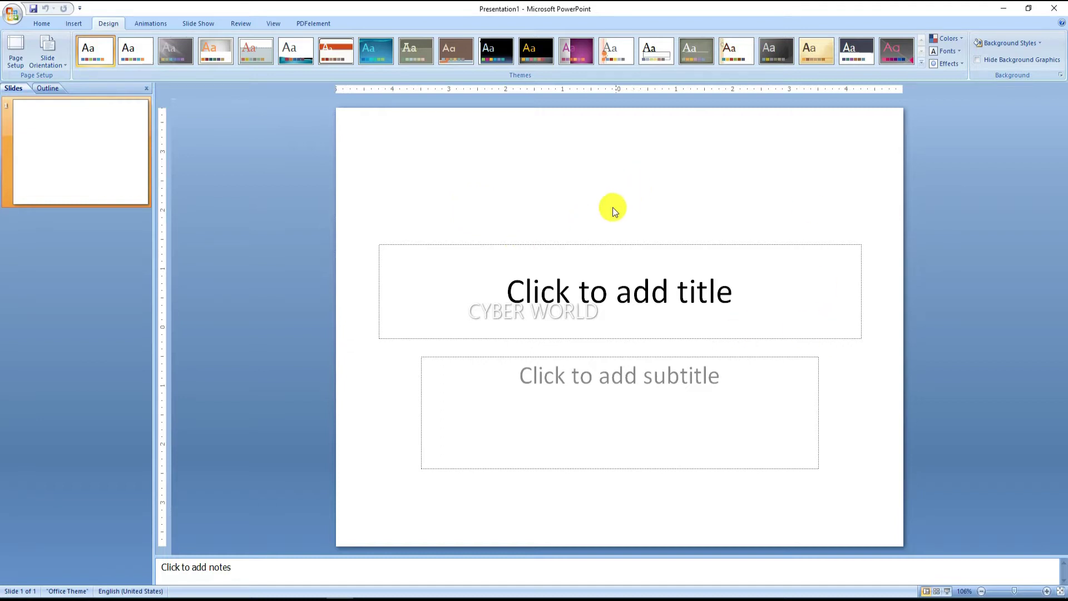
Step: Browse the Slides sized for list, then close Page Setup keeping On-screen Show (4:3)
click(21, 42)
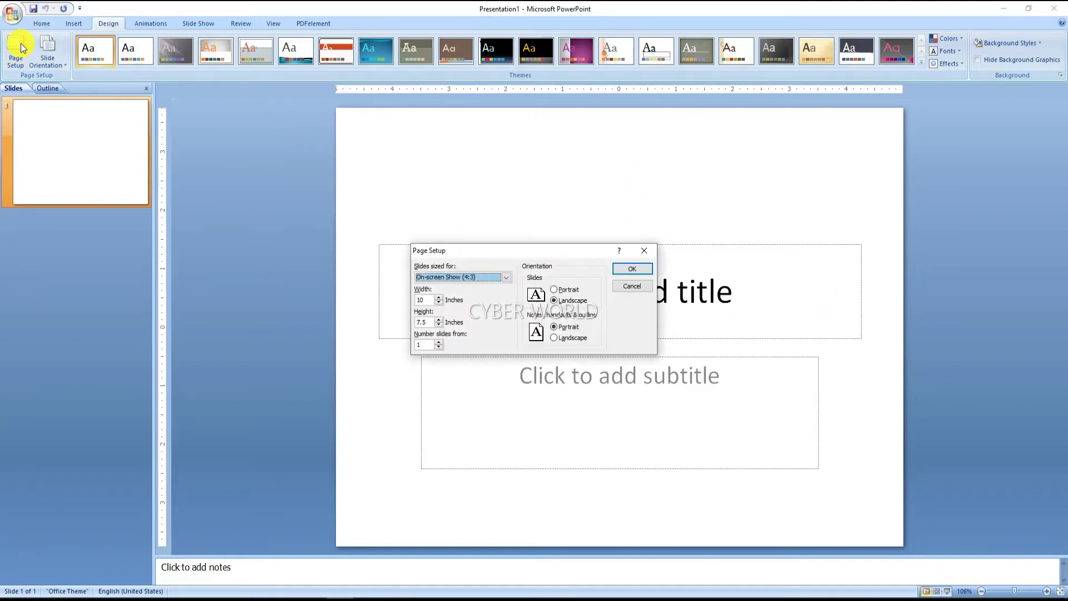
drag(508, 252, 237, 72)
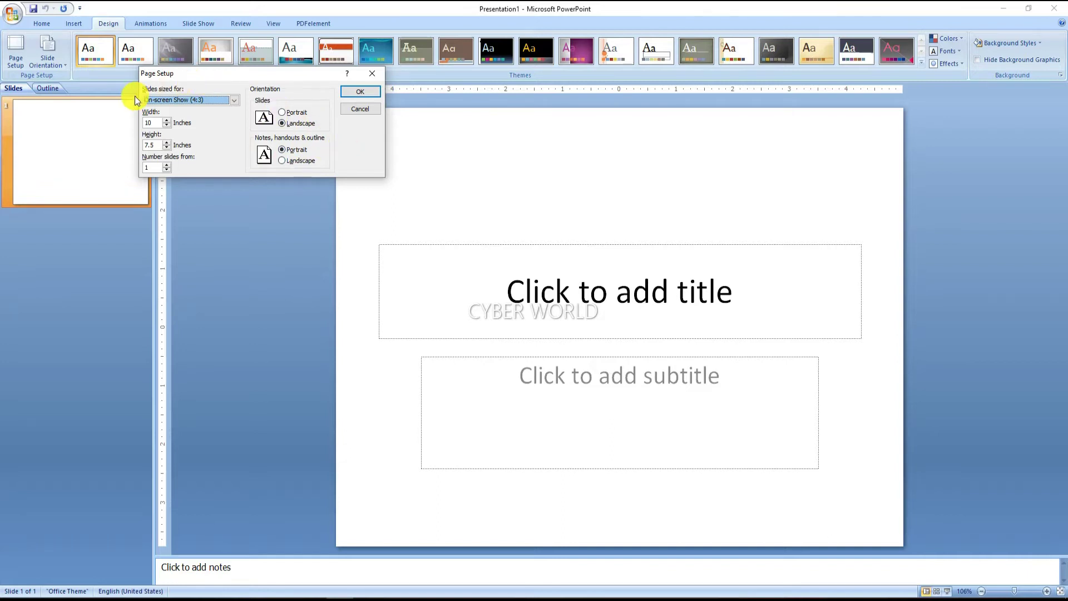
click(232, 101)
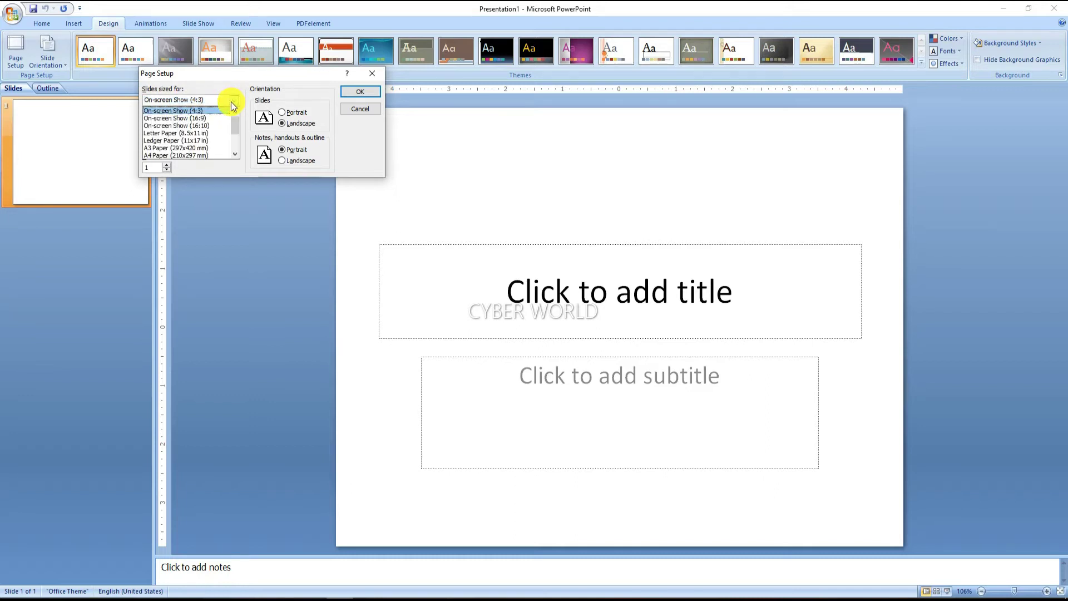
click(232, 102)
click(234, 100)
scroll(228, 125, down, 2)
scroll(222, 128, up, 2)
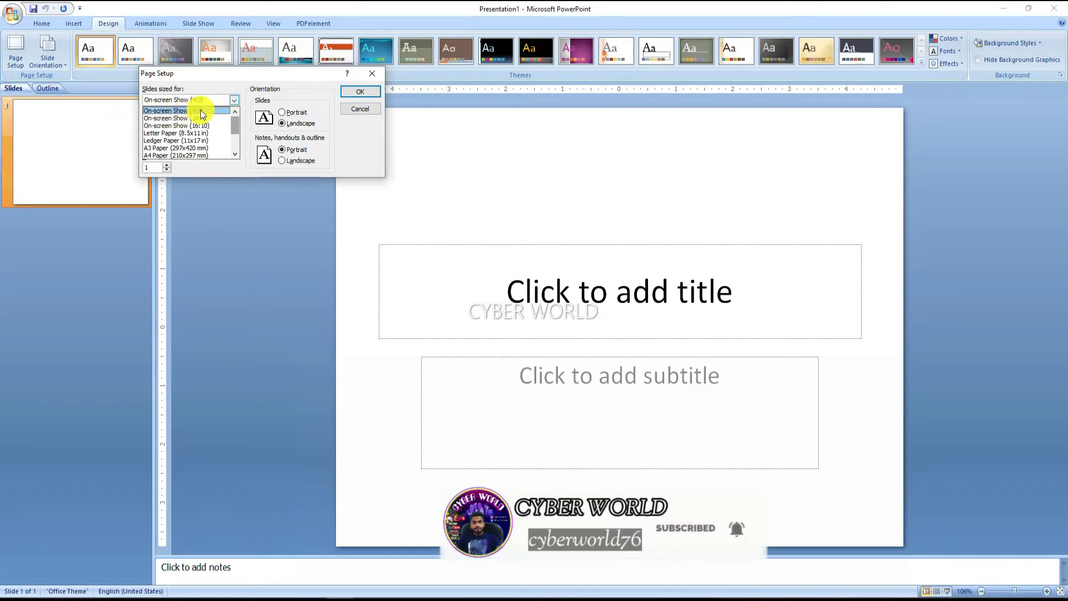
click(365, 92)
click(367, 93)
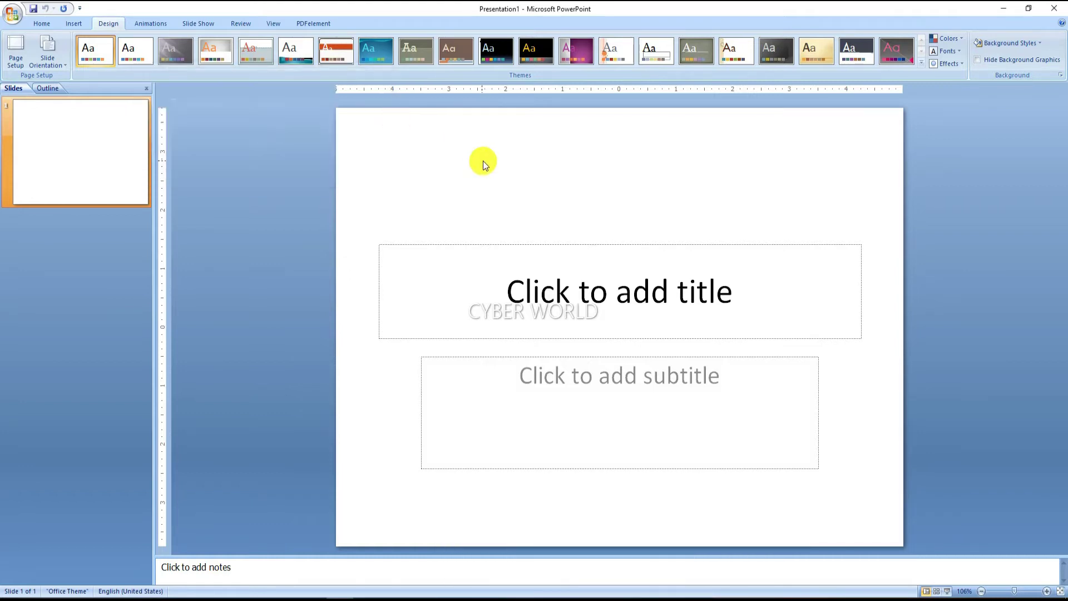
key(F5)
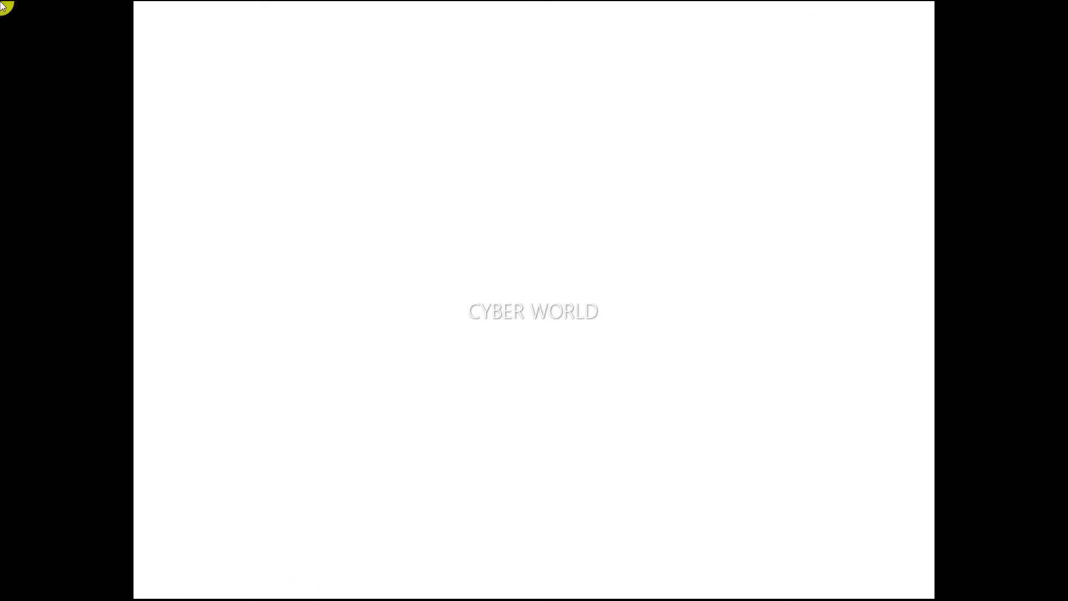
click(328, 120)
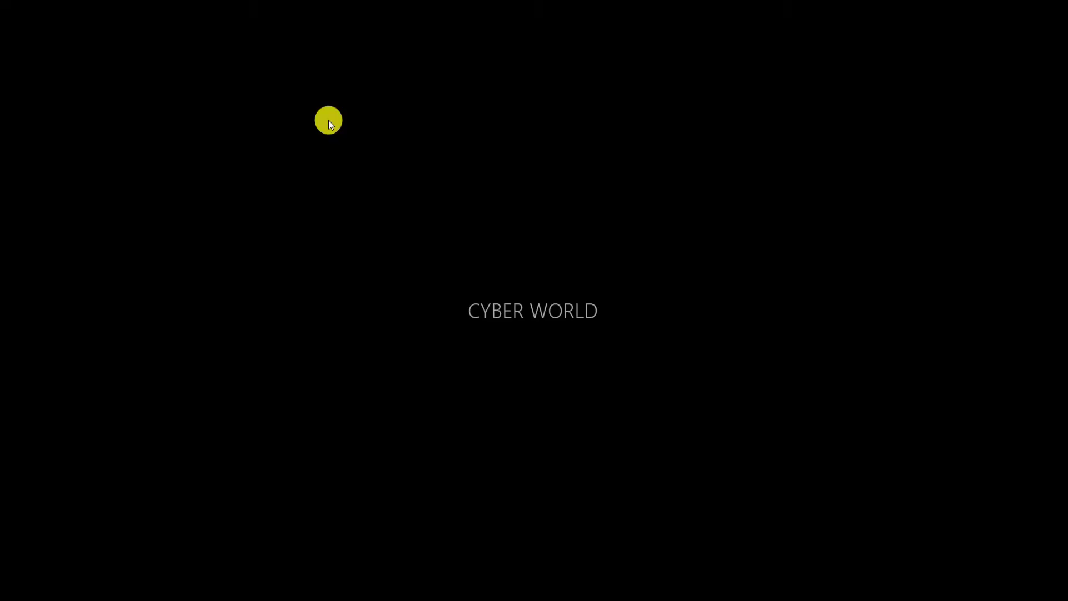
click(328, 120)
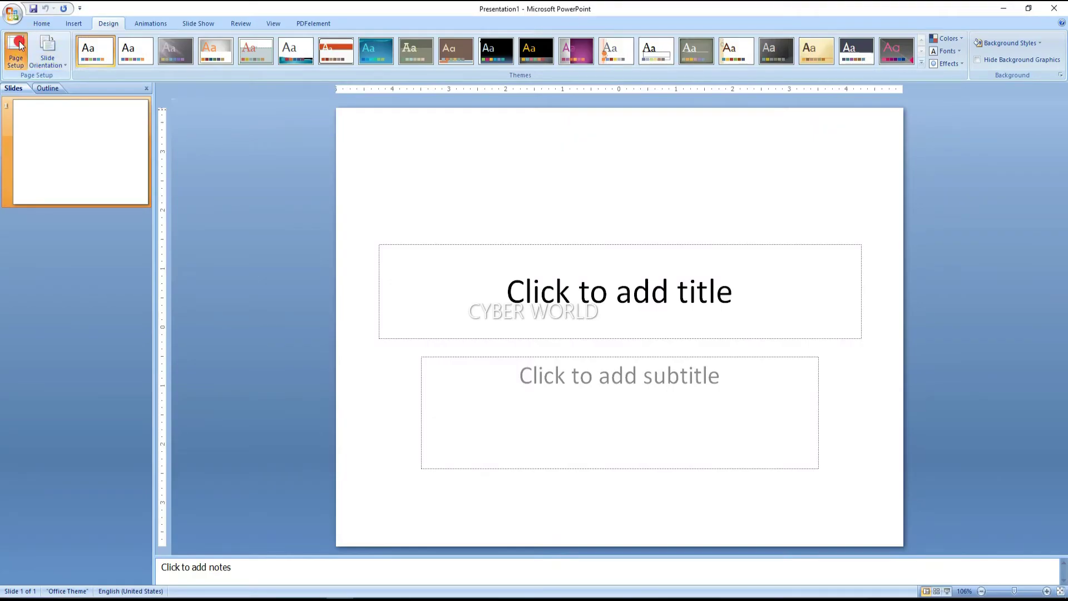
Step: Change the slide size to On-screen Show (16:9) and preview it as a slide show
click(17, 50)
click(235, 100)
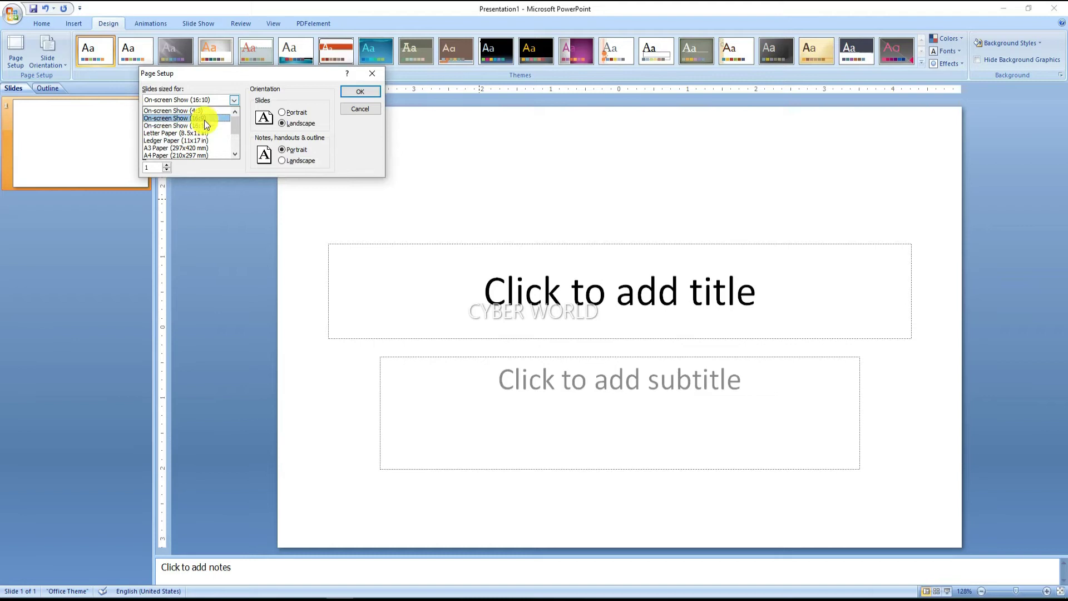
click(205, 118)
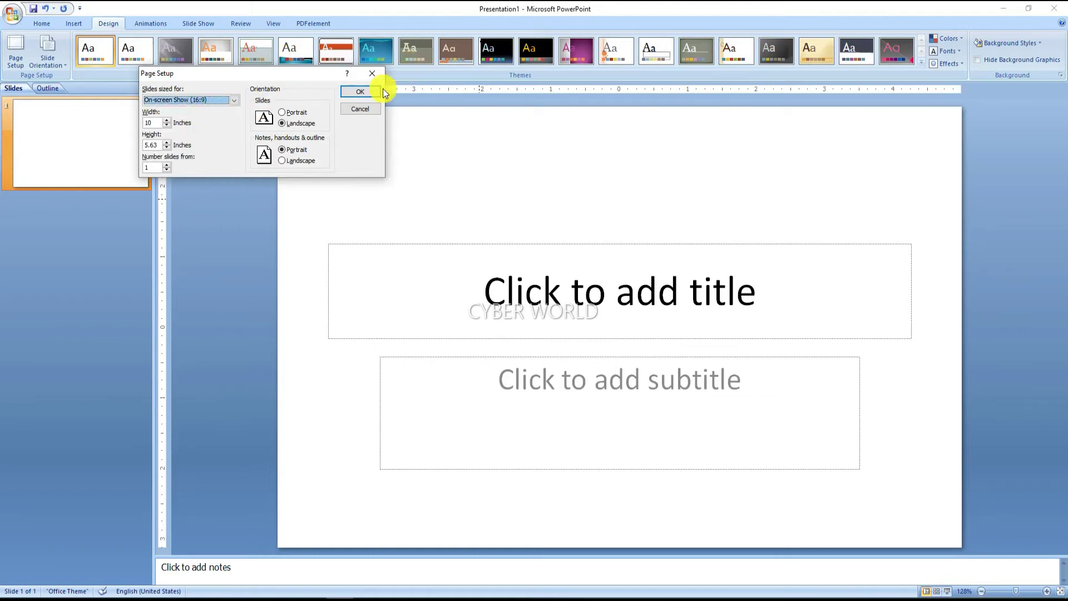
click(360, 93)
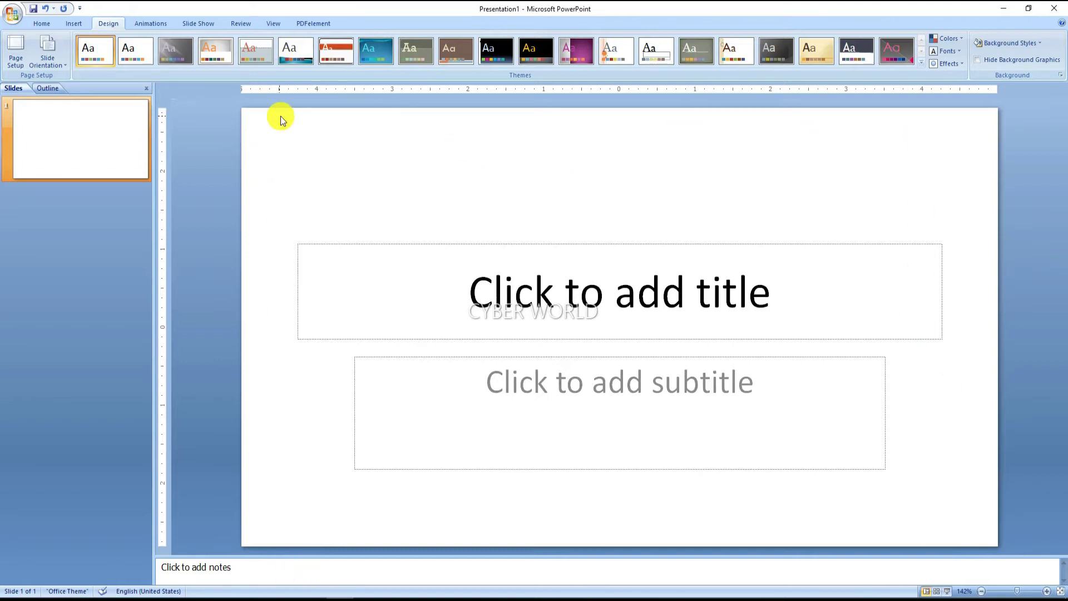
key(F5)
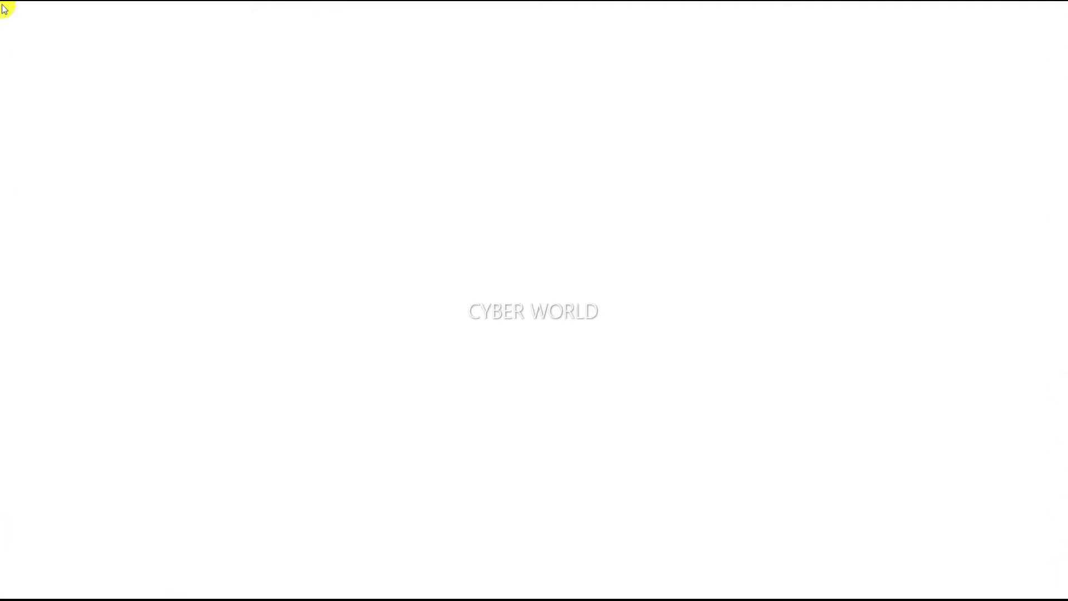
key(Escape)
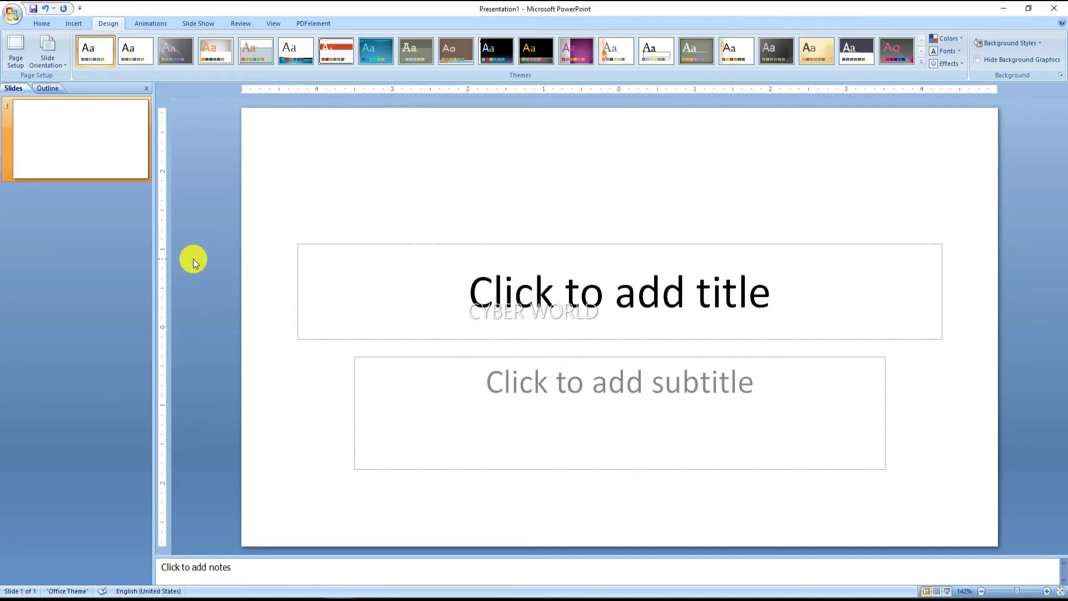
click(424, 191)
click(56, 61)
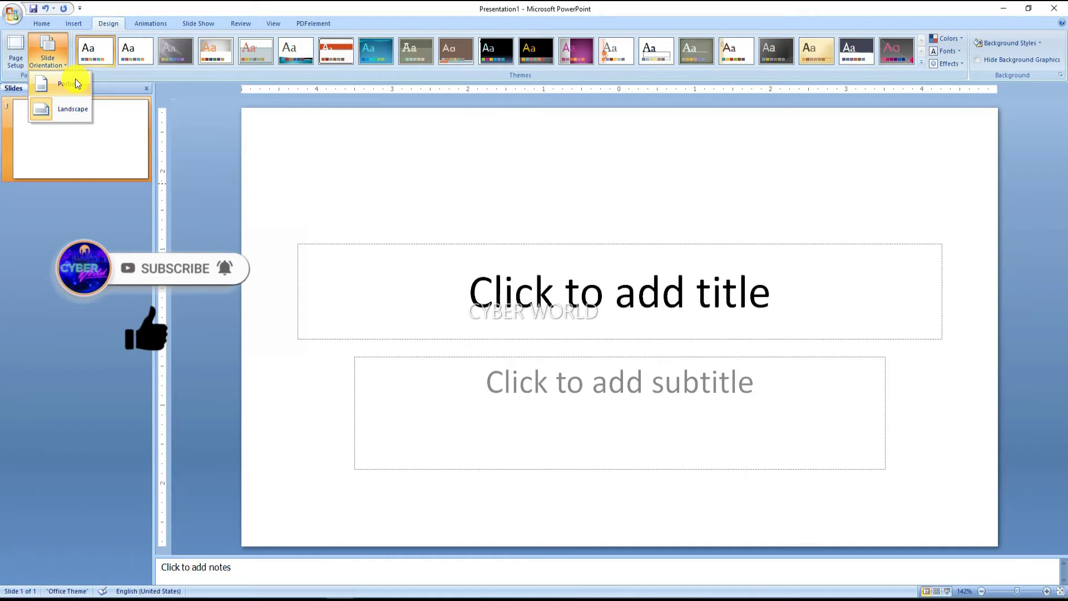
click(76, 82)
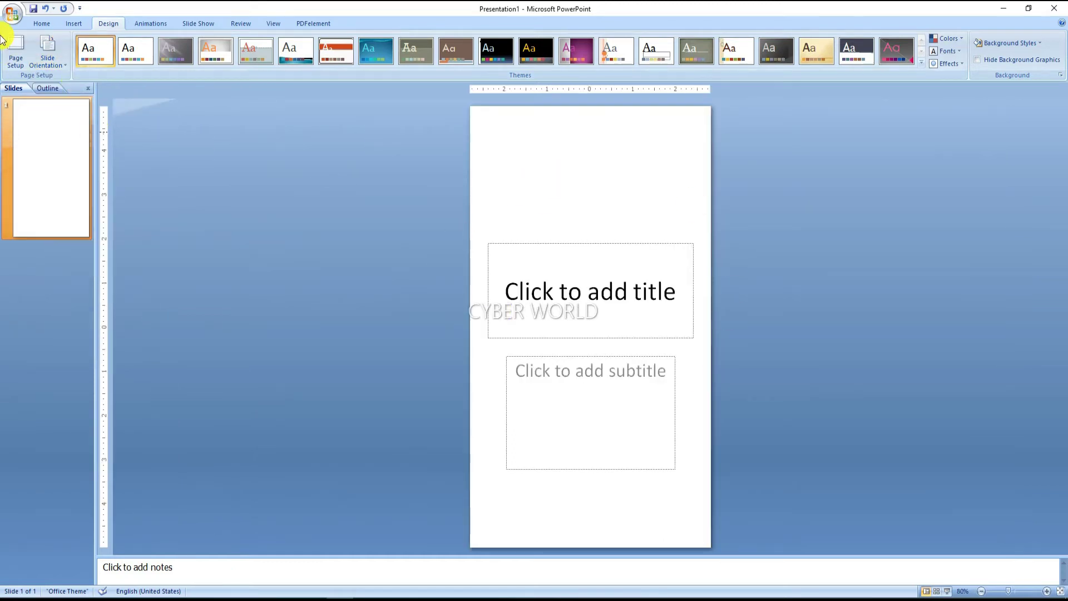
click(61, 54)
click(60, 106)
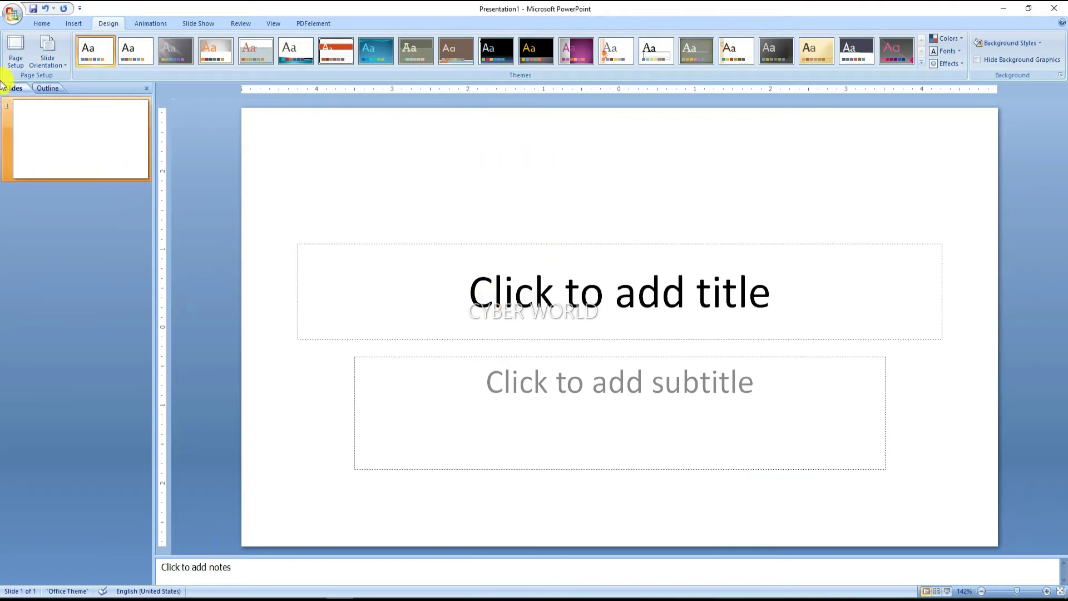
Step: Step back from slide 5 to slide 1 and apply the Flow theme to the presentation
click(45, 22)
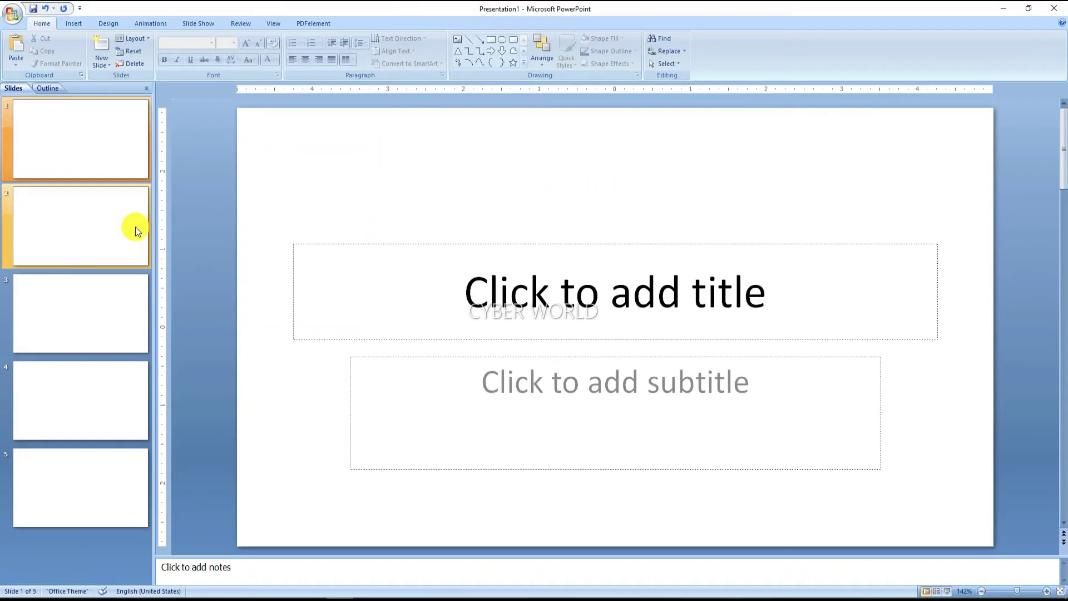
click(85, 471)
click(84, 433)
click(63, 317)
click(62, 234)
click(68, 125)
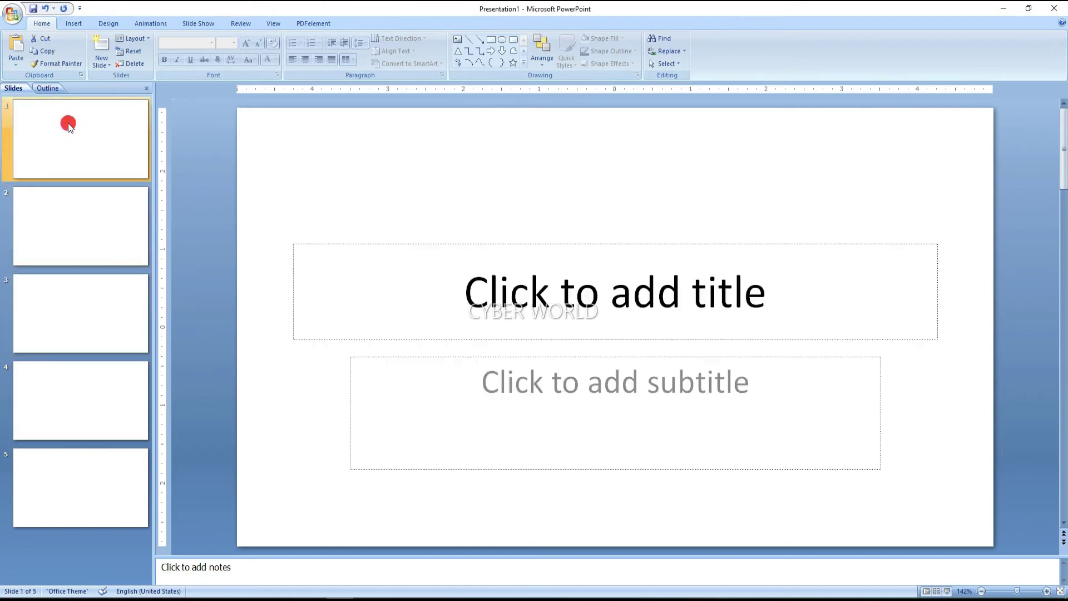
click(101, 25)
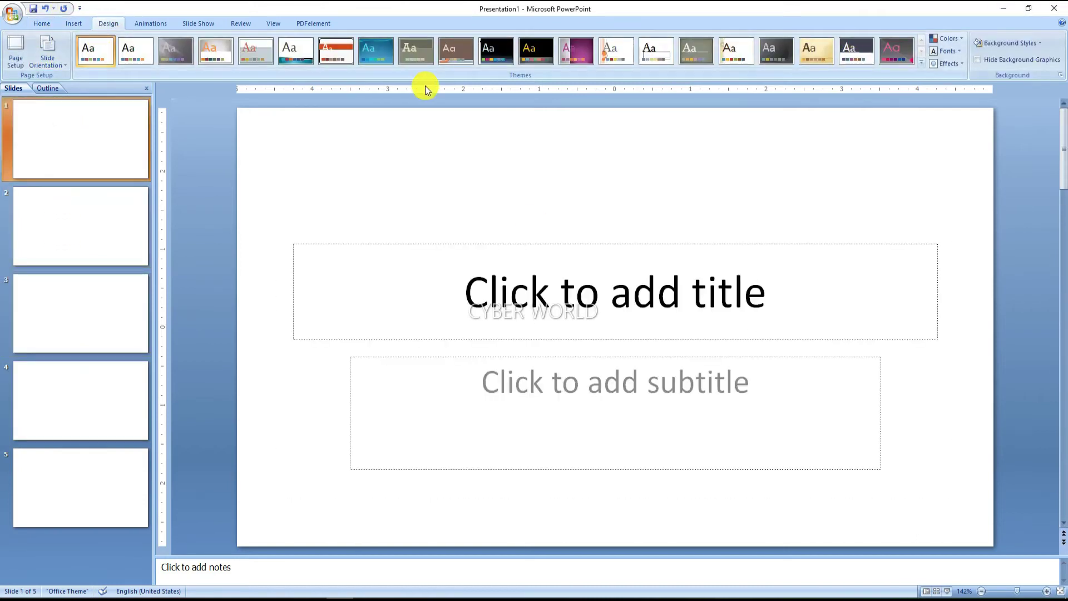
click(379, 50)
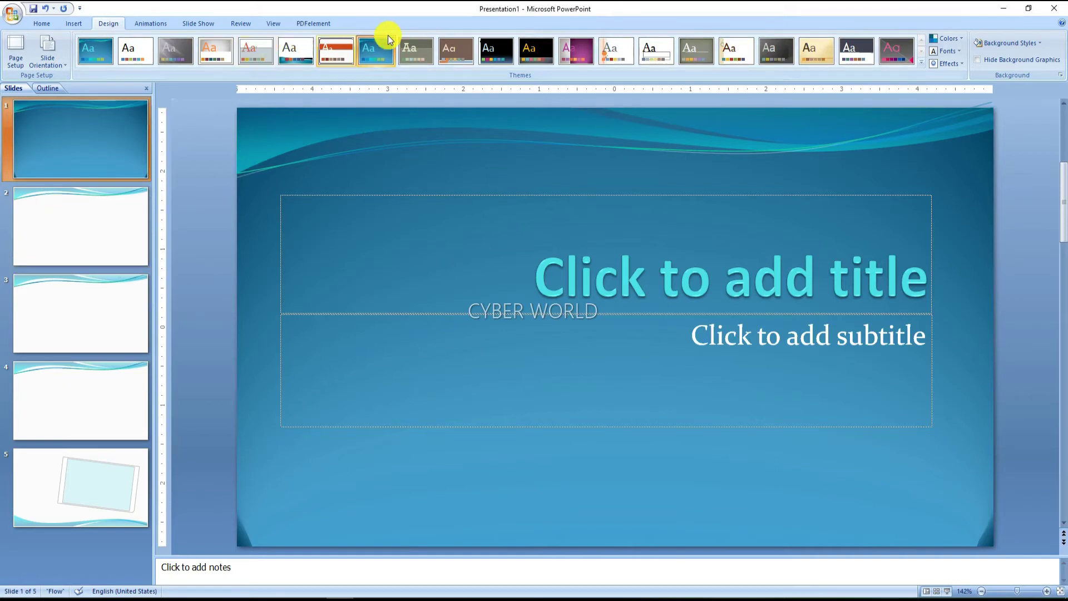
Step: Review slides 2 through 5, then return to the title slide
click(55, 234)
click(55, 330)
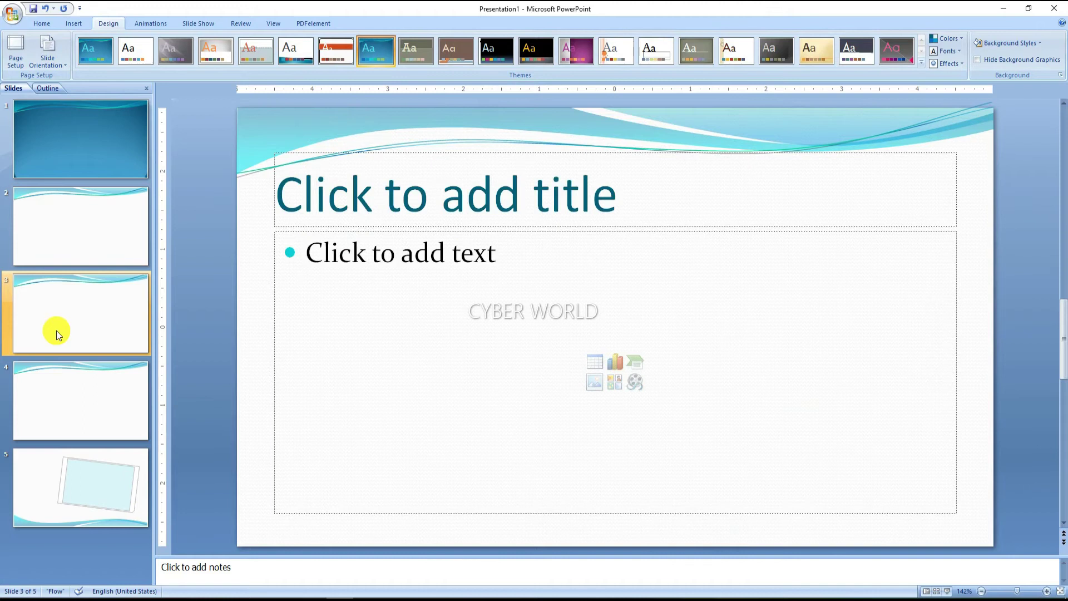
click(65, 397)
click(73, 475)
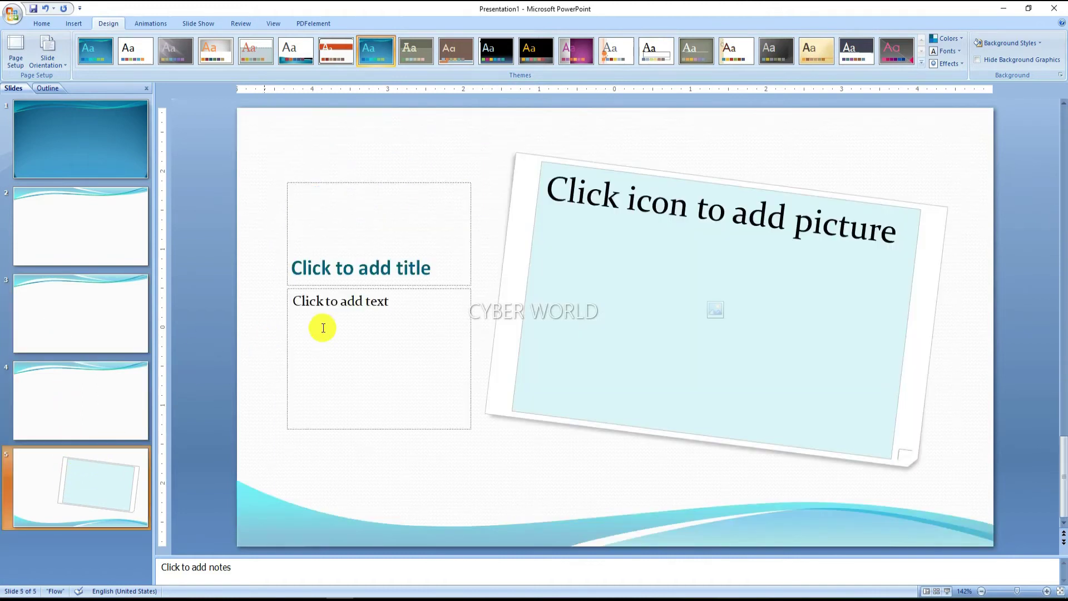
click(94, 163)
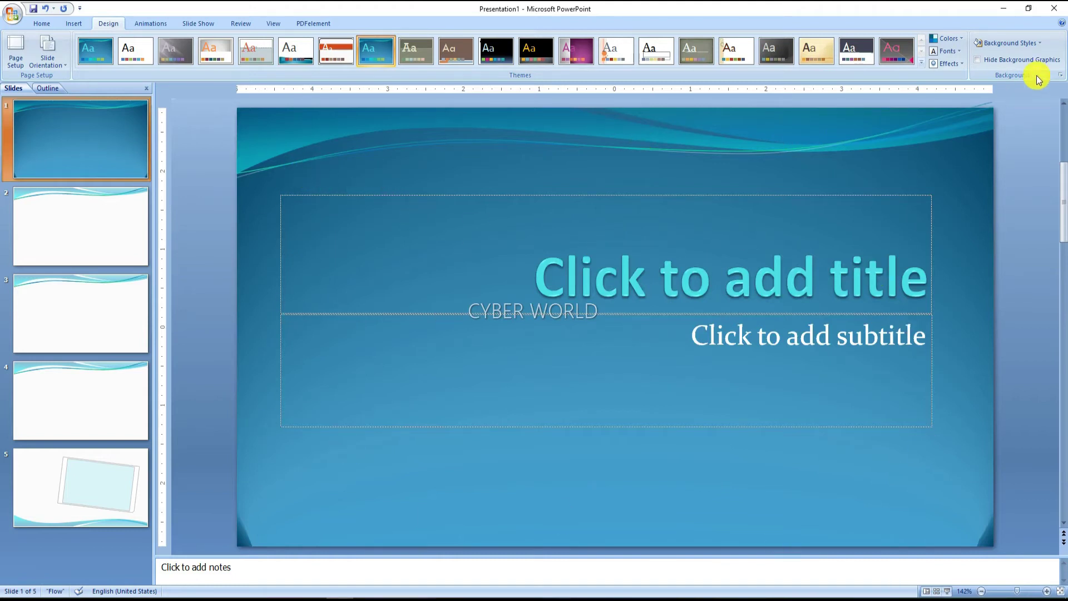
Step: Try the Equity and a red-orange colour scheme, then settle on Verve
click(962, 41)
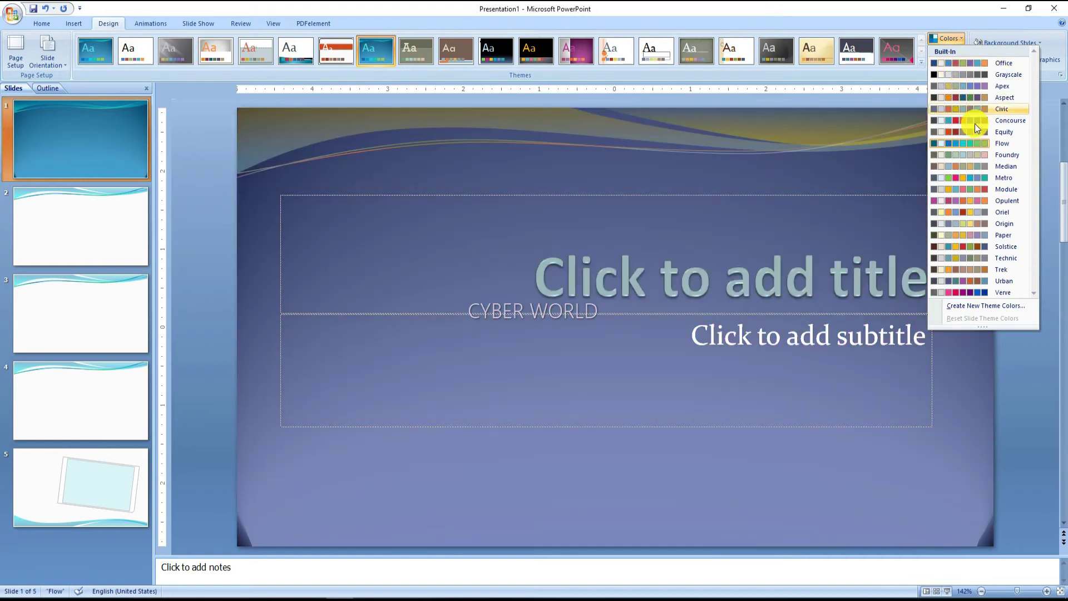
click(983, 133)
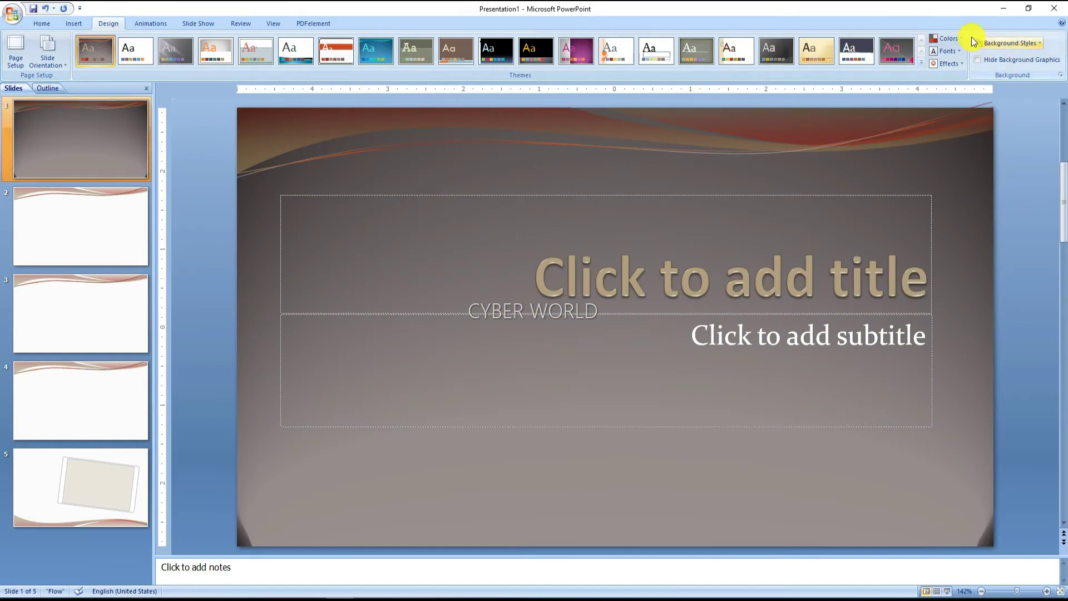
click(949, 39)
click(951, 120)
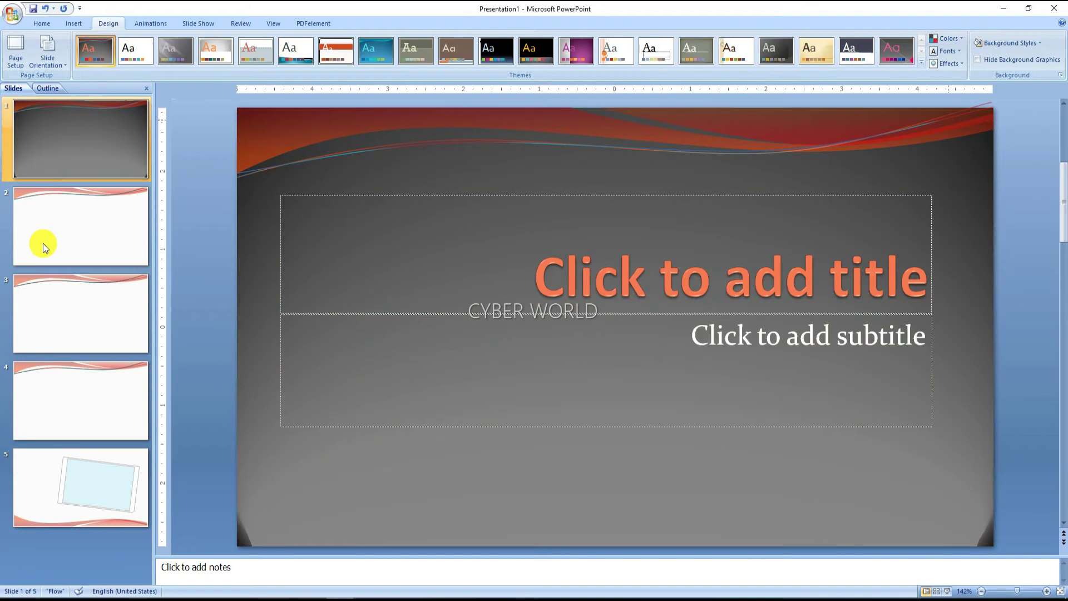
click(948, 40)
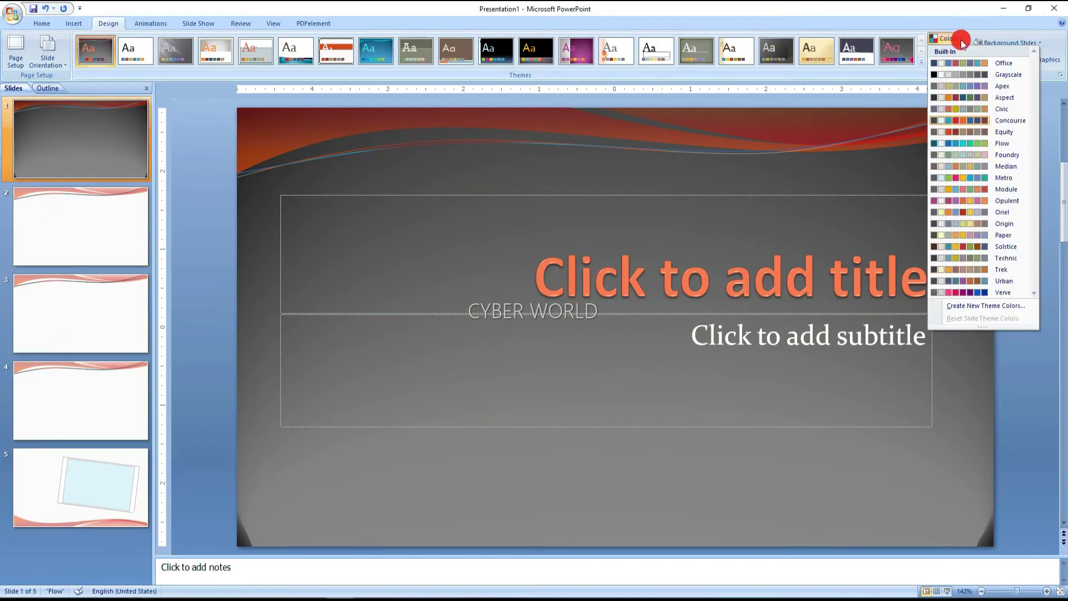
click(955, 293)
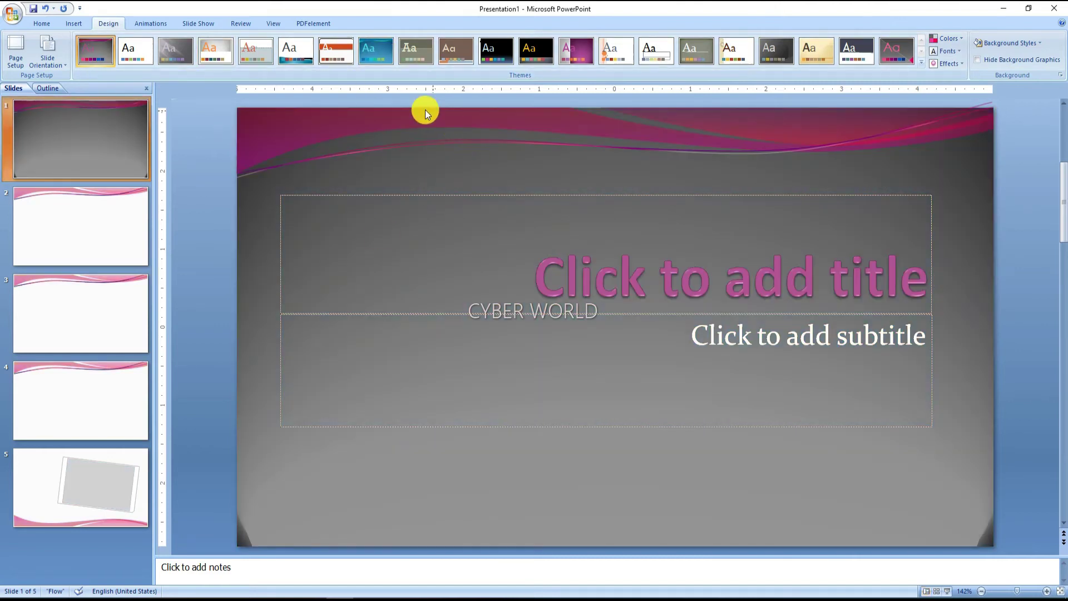
click(102, 250)
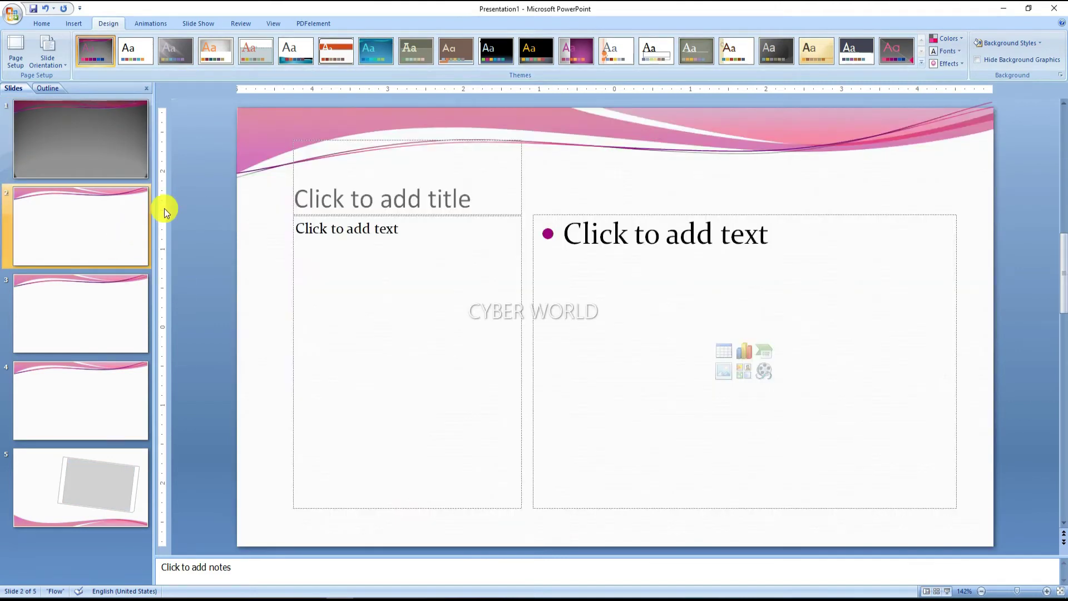
Step: Apply the Module theme to slide 2 only
right_click(535, 51)
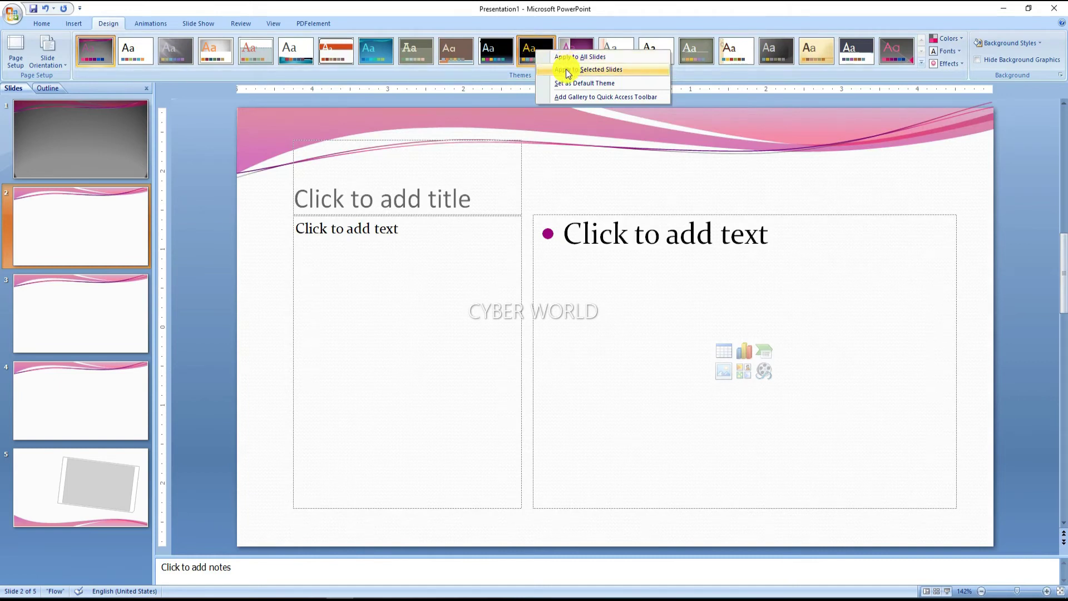
click(600, 69)
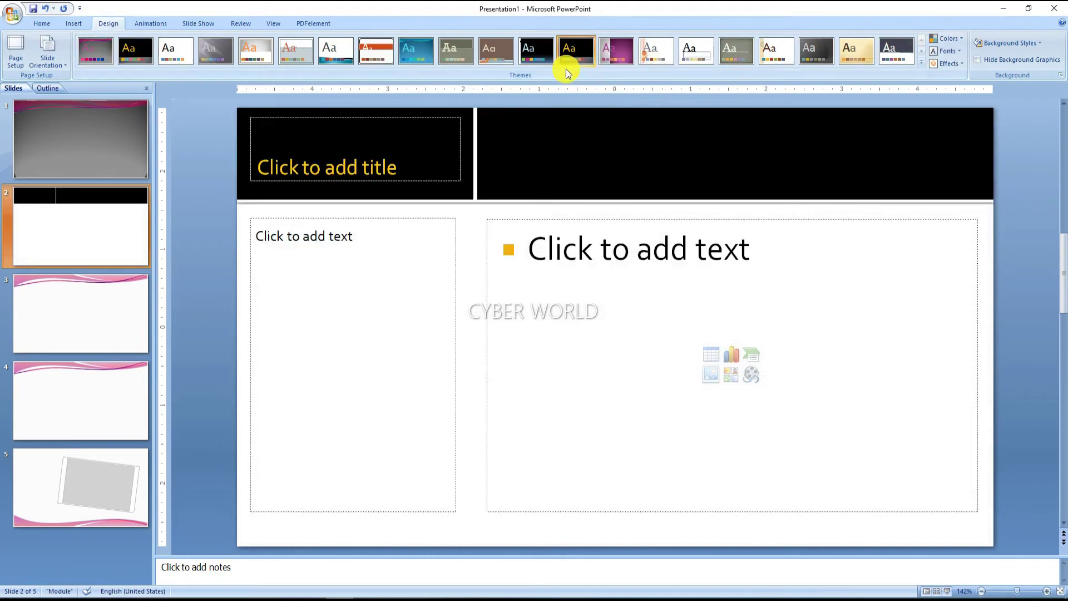
Step: Apply the dark Technic theme to slide 3 only
click(87, 145)
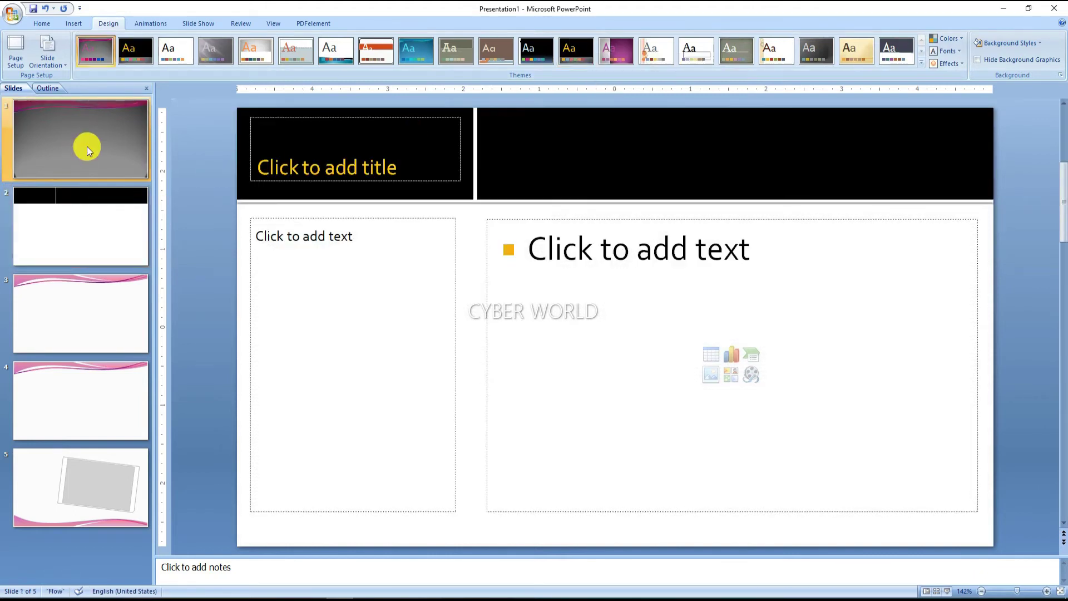
click(92, 281)
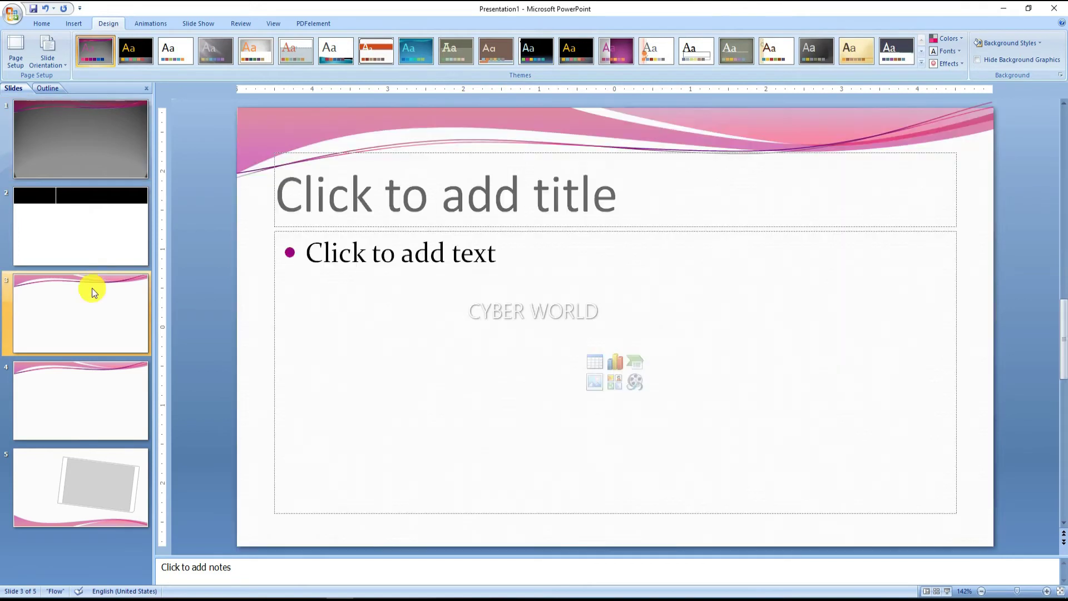
click(89, 367)
click(109, 248)
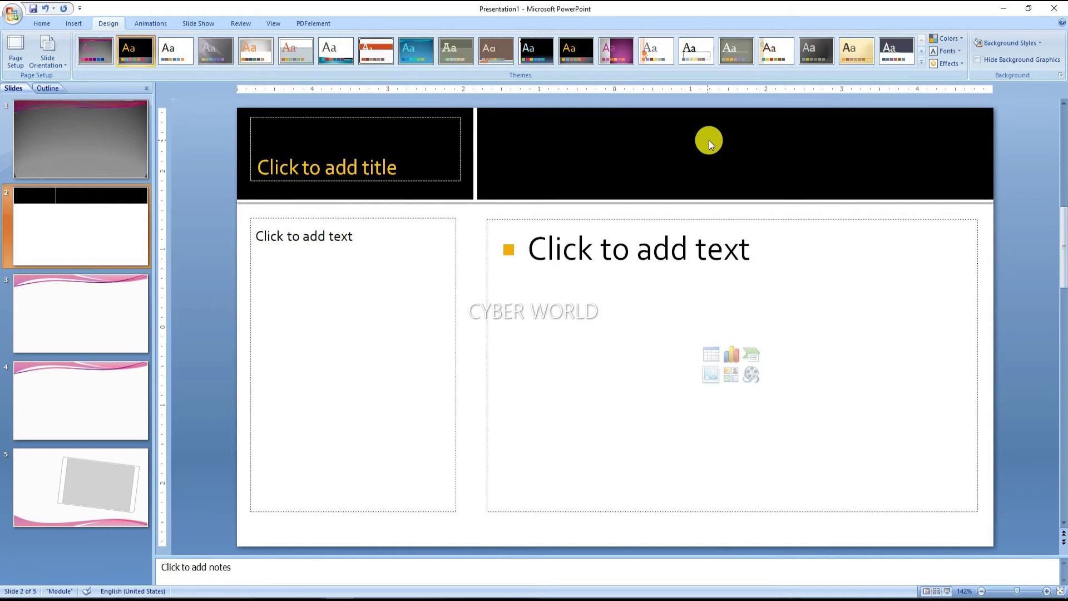
click(84, 330)
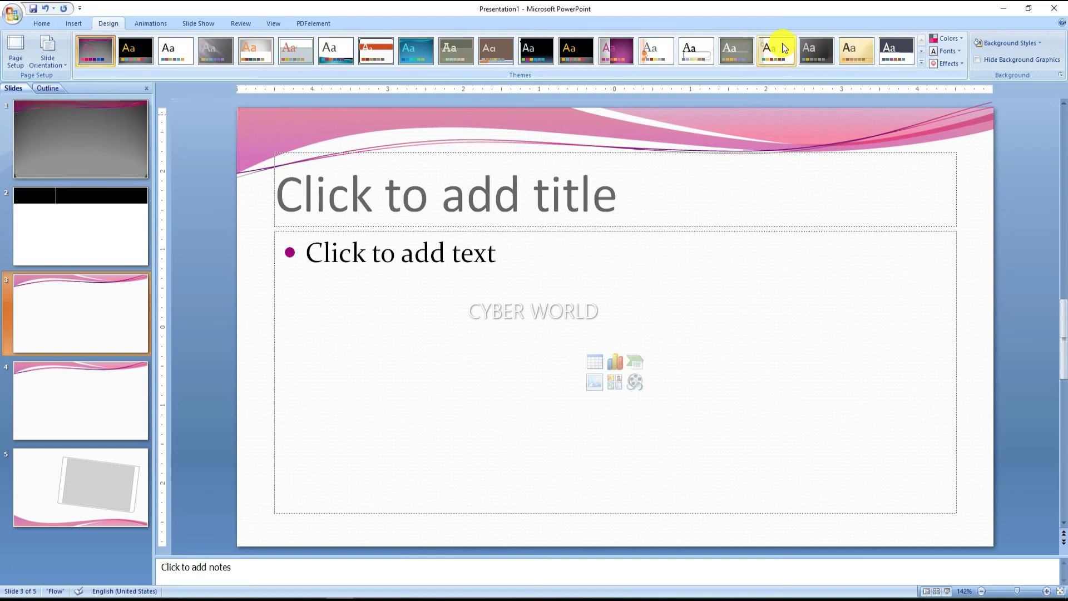
right_click(820, 52)
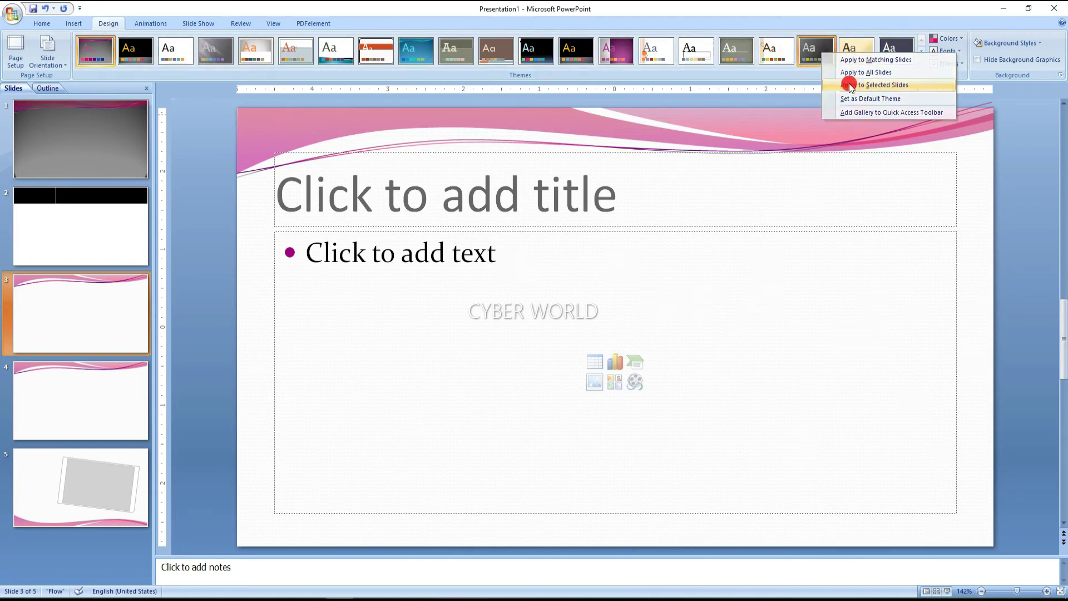
click(840, 84)
Step: Apply the beige Trek theme to slide 5 only and review the first slides
click(95, 489)
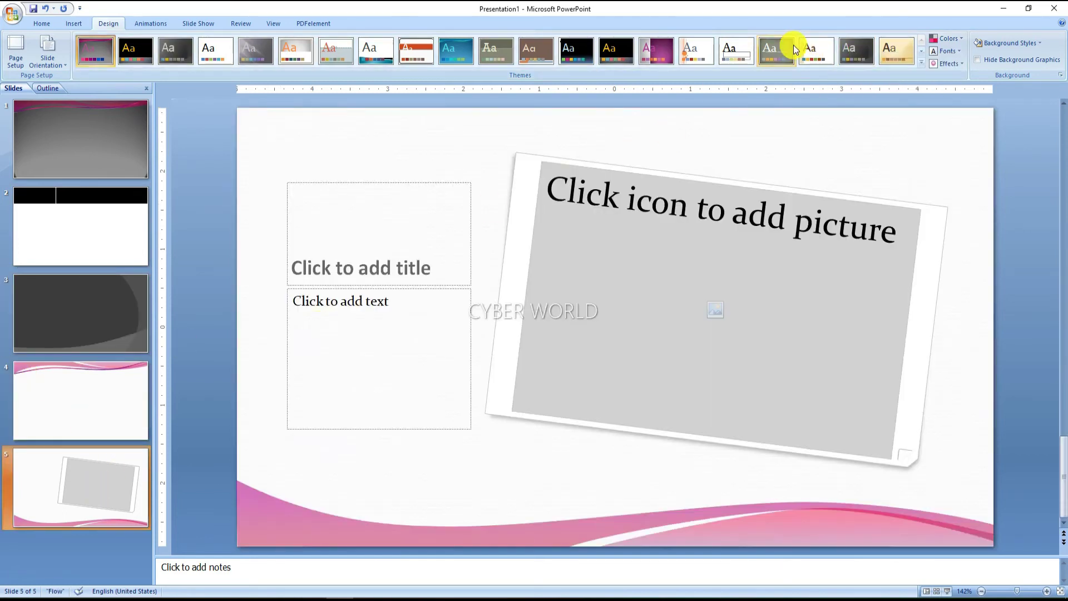
right_click(887, 44)
click(940, 75)
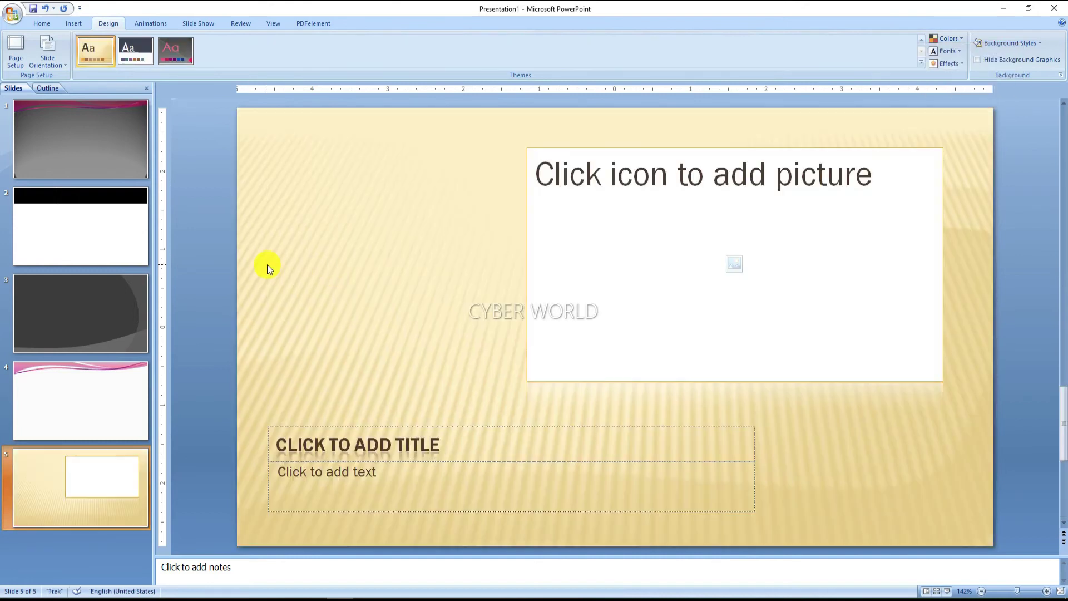
scroll(266, 263, up, 2)
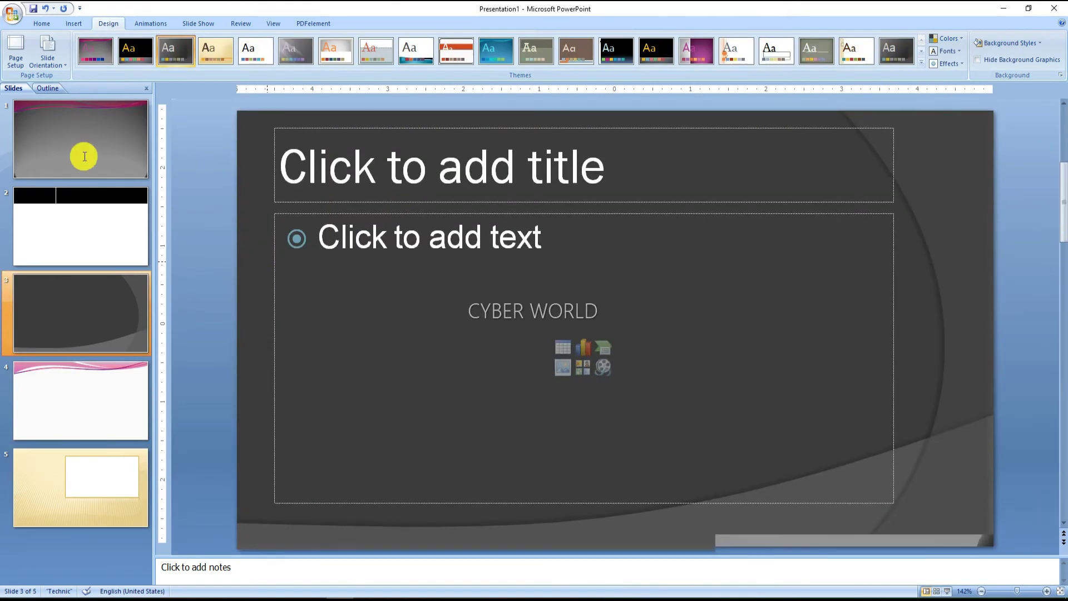
click(84, 155)
click(92, 239)
key(Down)
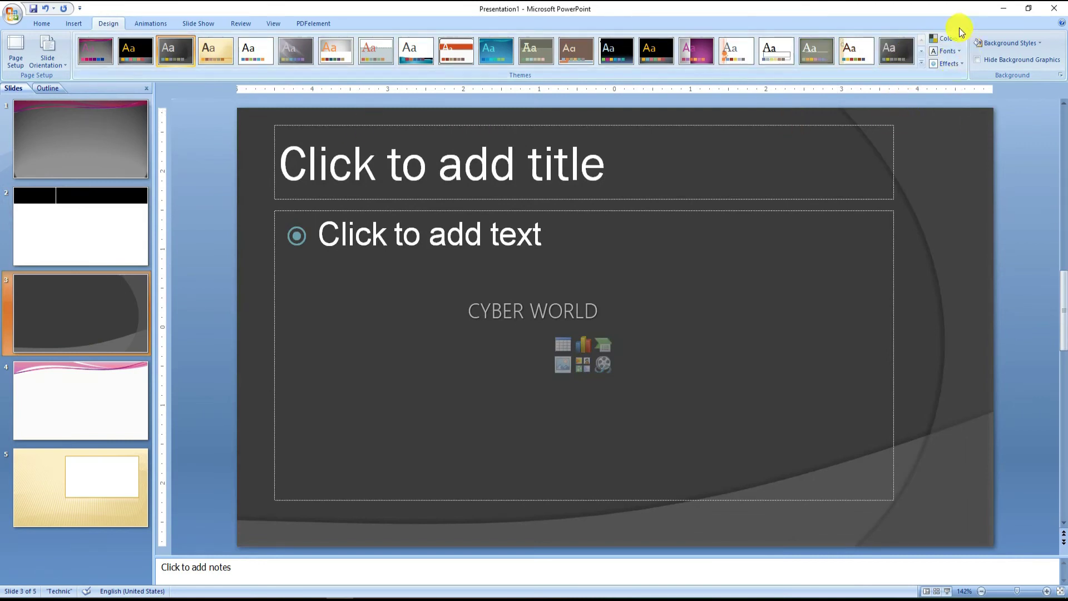
Step: Recolour the Technic slide 3 with the Office colour scheme
click(723, 183)
click(773, 316)
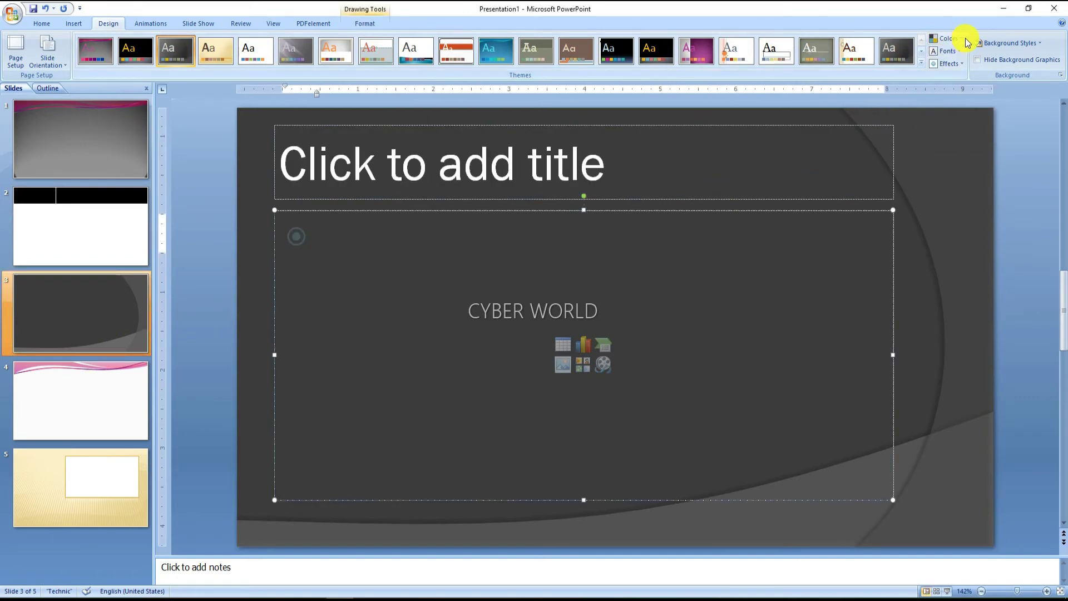
click(963, 38)
click(947, 61)
Step: Recolour the Flow title slide with the Median colour scheme
click(53, 119)
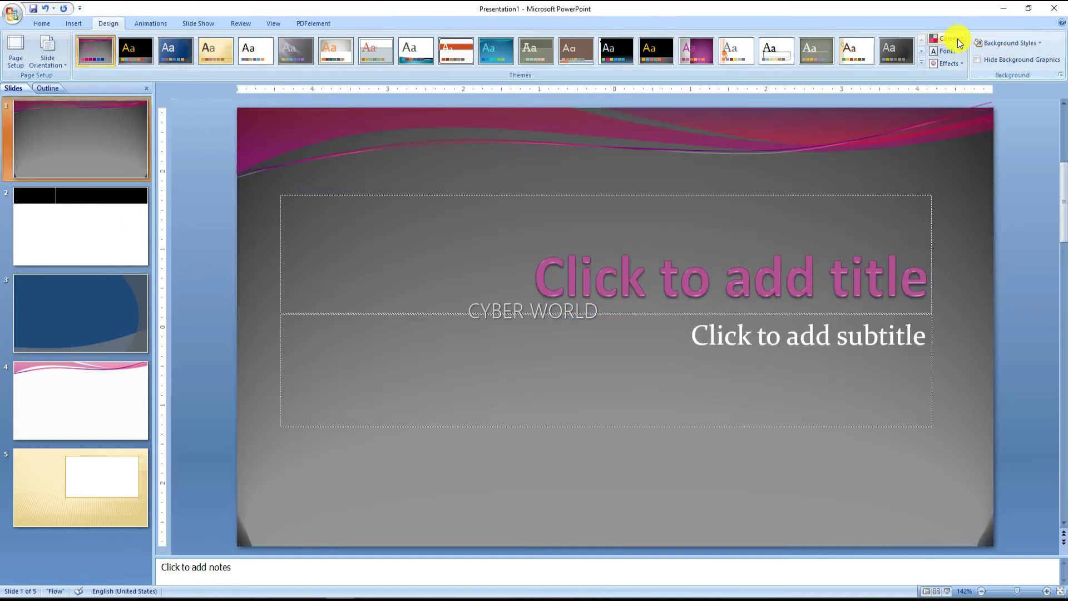
click(957, 38)
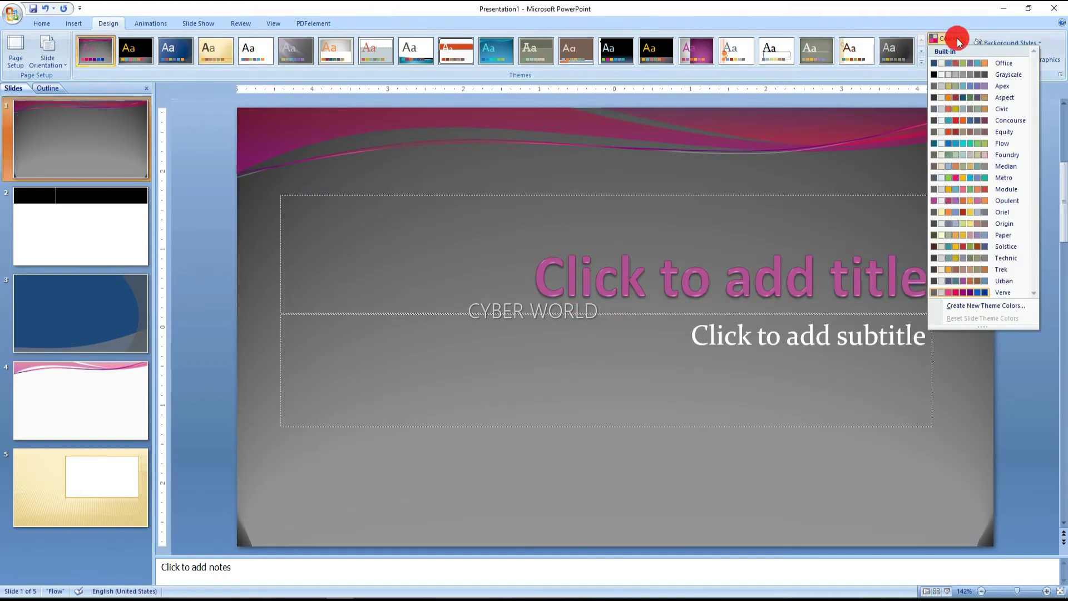
click(941, 167)
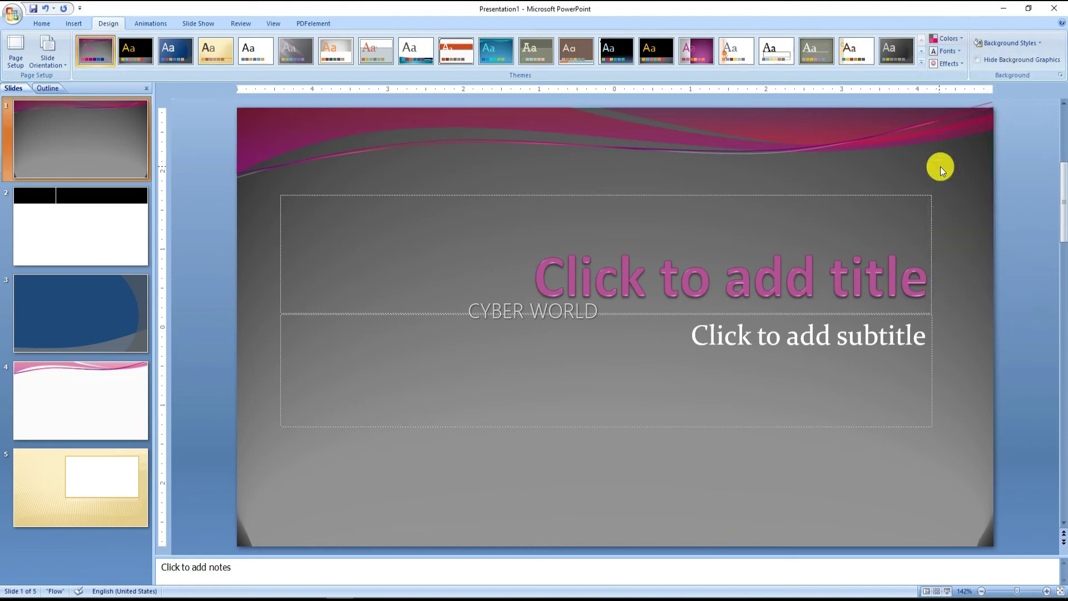
click(956, 51)
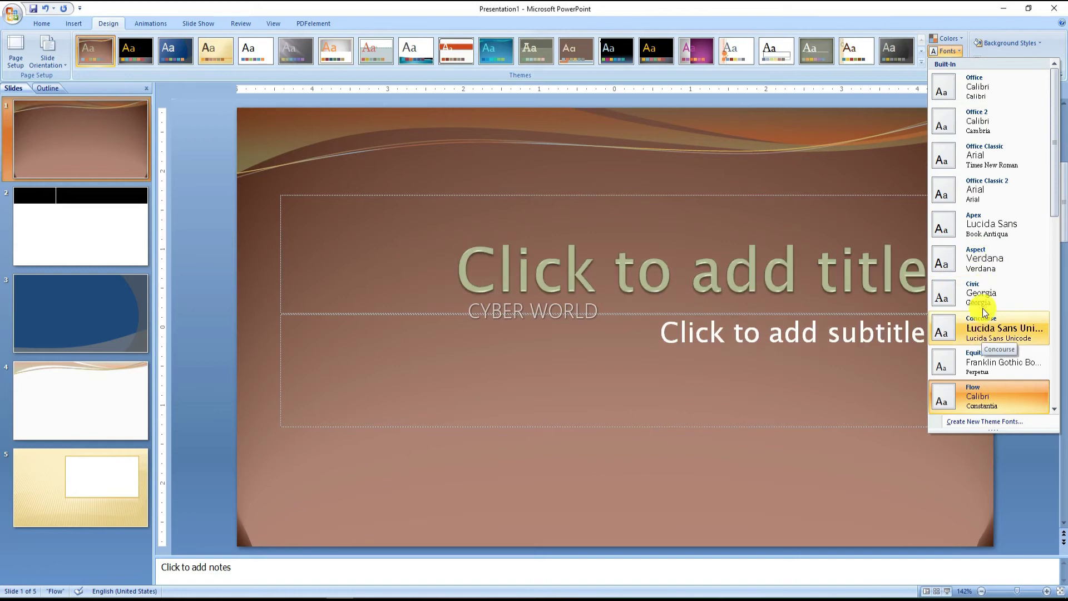
Step: Apply the Equity theme fonts to the title slide, leaving Flow effects unchanged
click(983, 361)
click(952, 64)
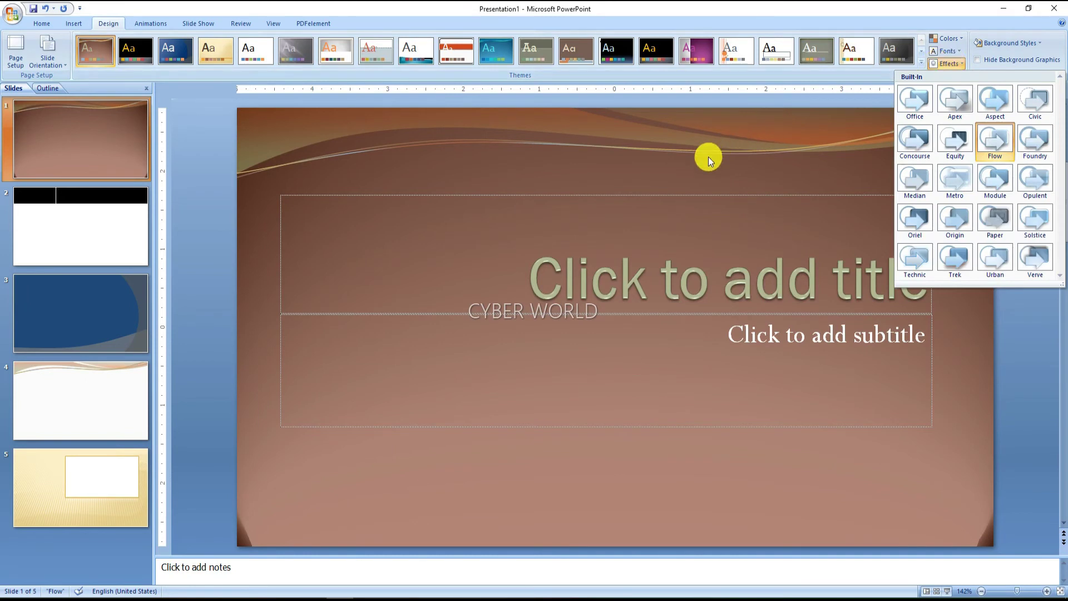
click(736, 150)
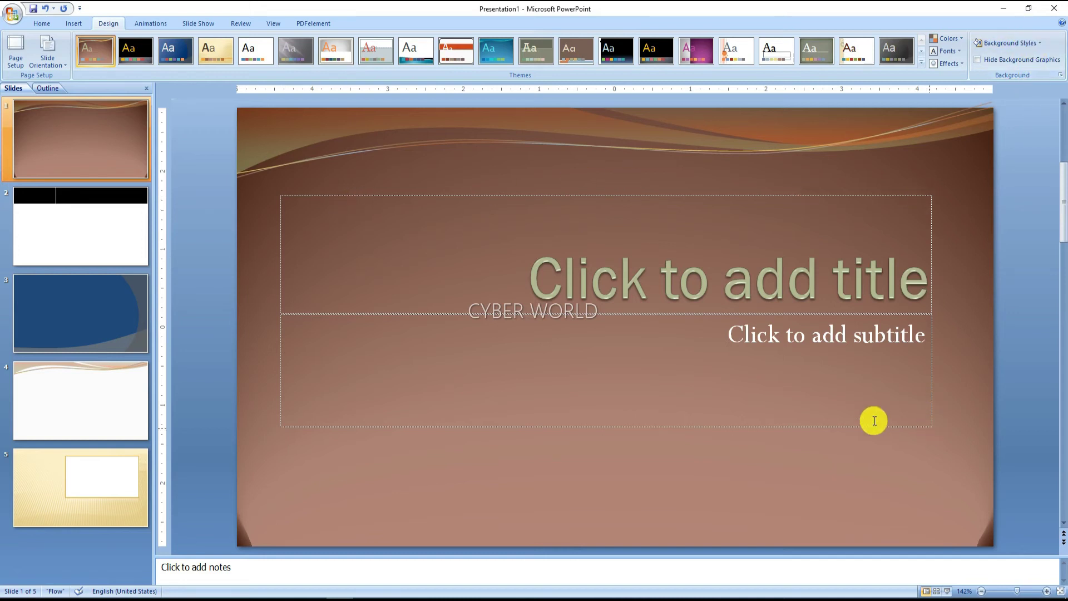
Step: Open Format Background from the Background Styles menu for the title slide
click(1016, 45)
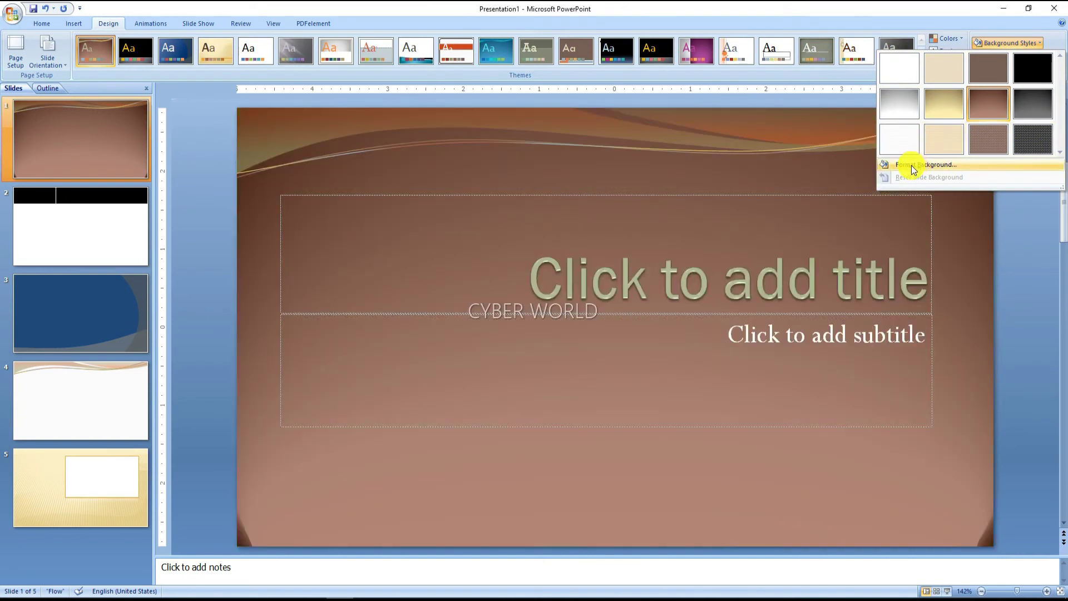
click(911, 164)
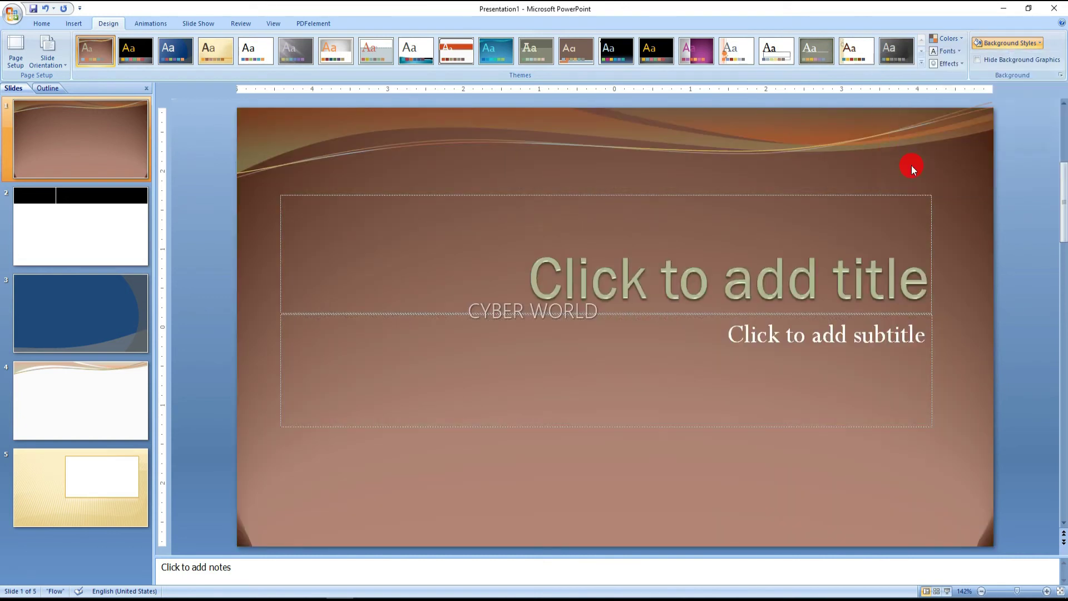
Step: Try a solid fill and then a tan texture background, toggling the swoosh graphics off and on
drag(522, 182, 392, 97)
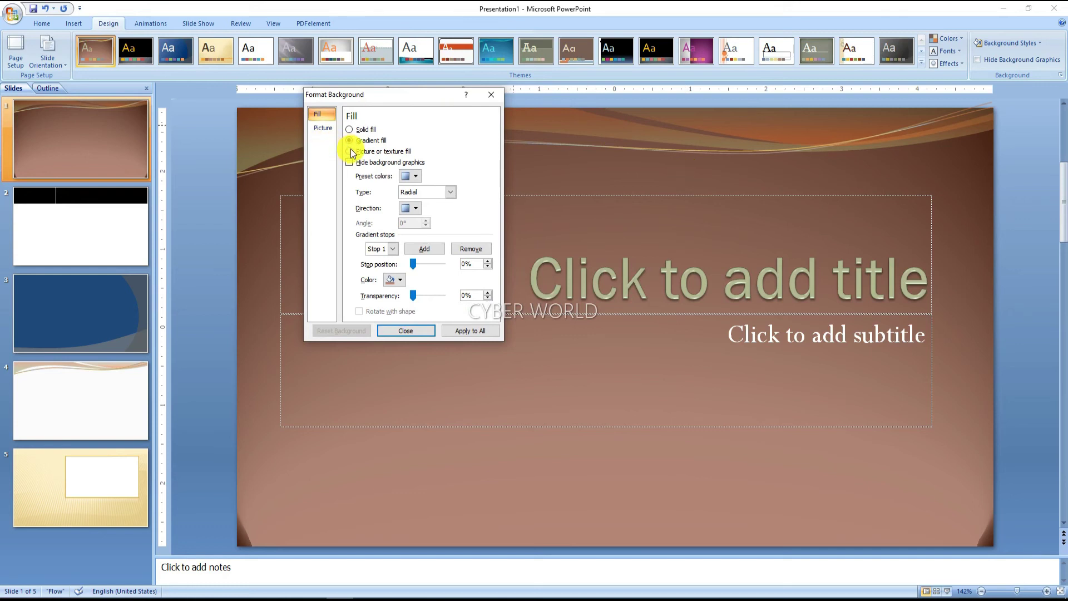
click(349, 130)
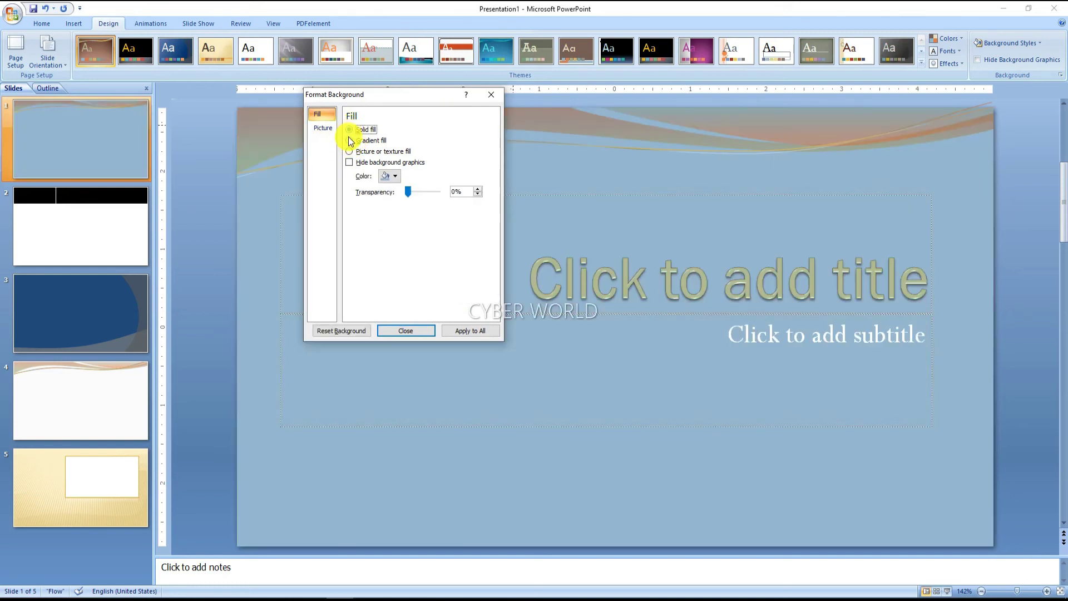
click(349, 150)
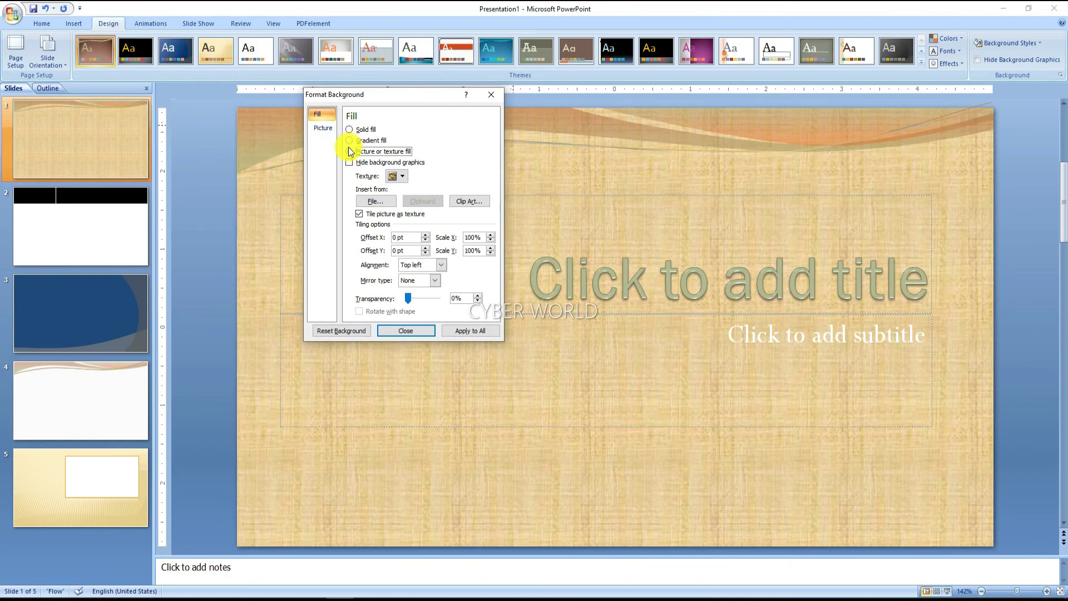
click(350, 162)
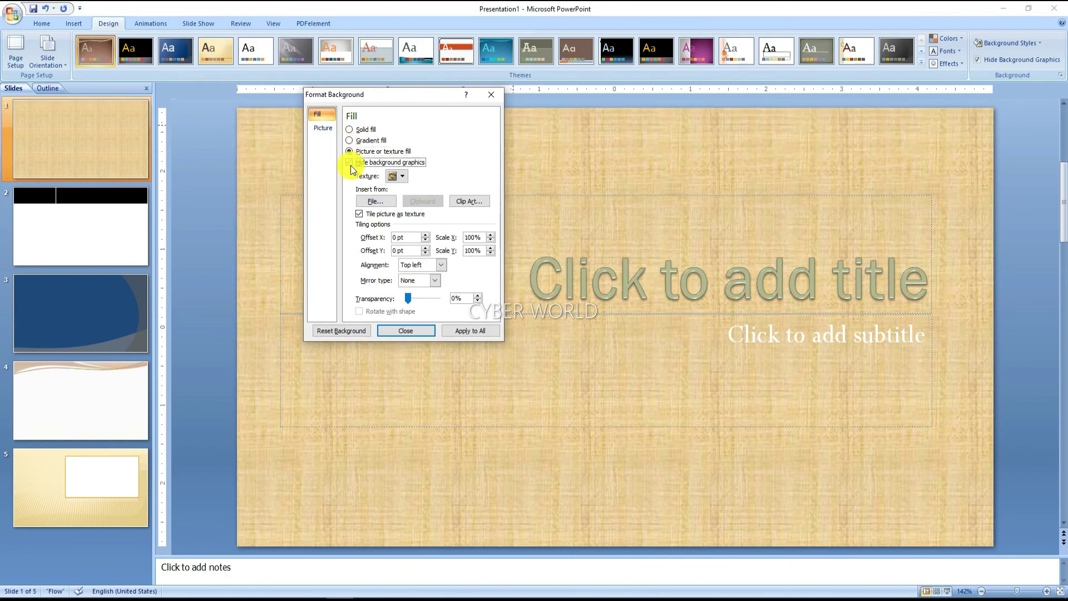
click(349, 162)
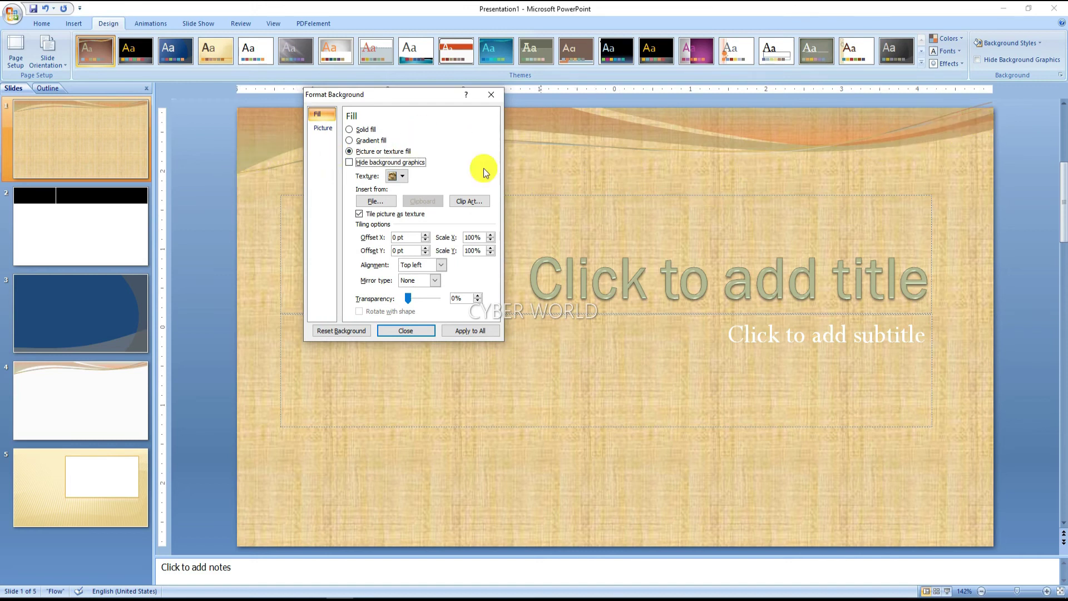
click(350, 162)
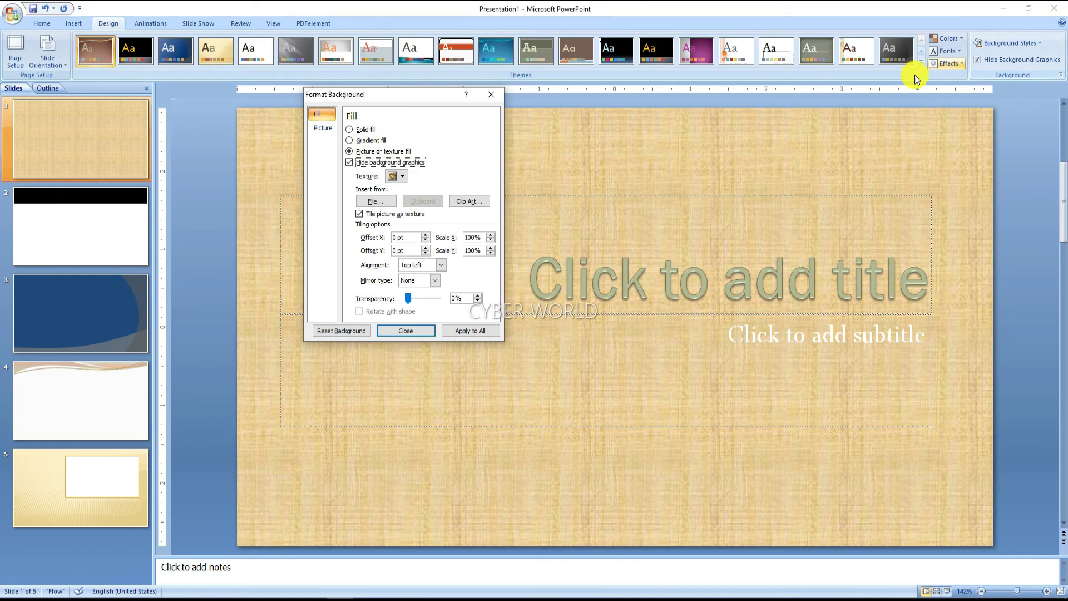
Step: Restore the brown gradient fill with the swoosh graphics visible, then close Format Background
click(350, 140)
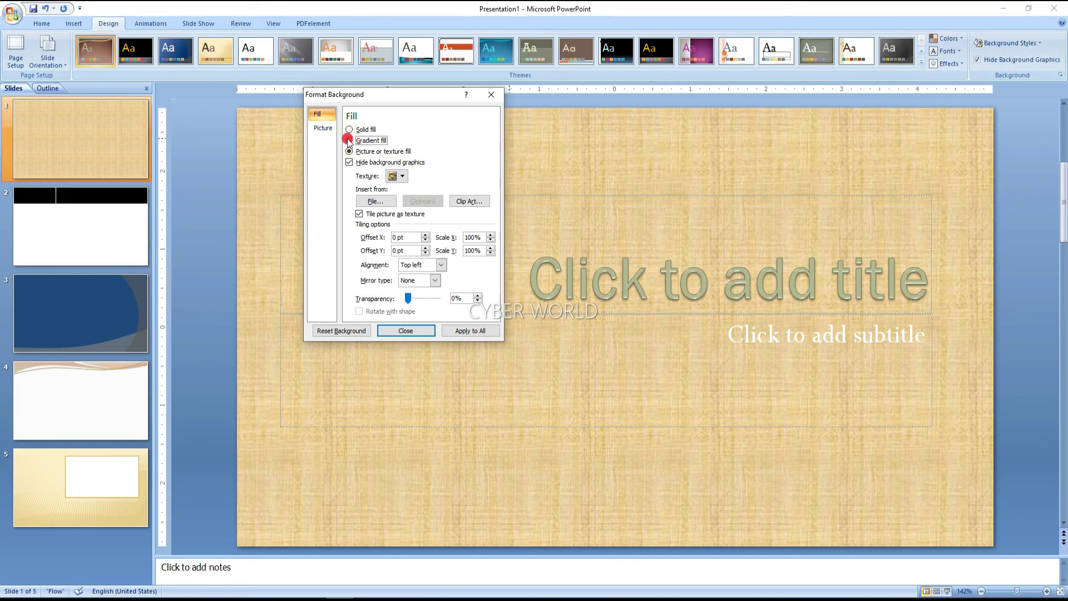
click(350, 161)
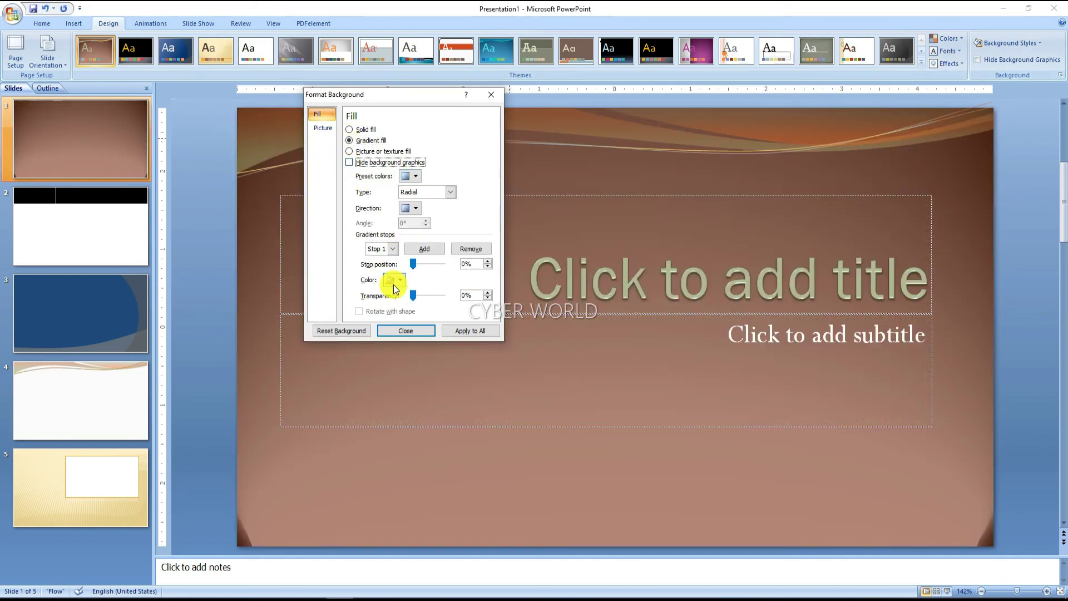
click(407, 330)
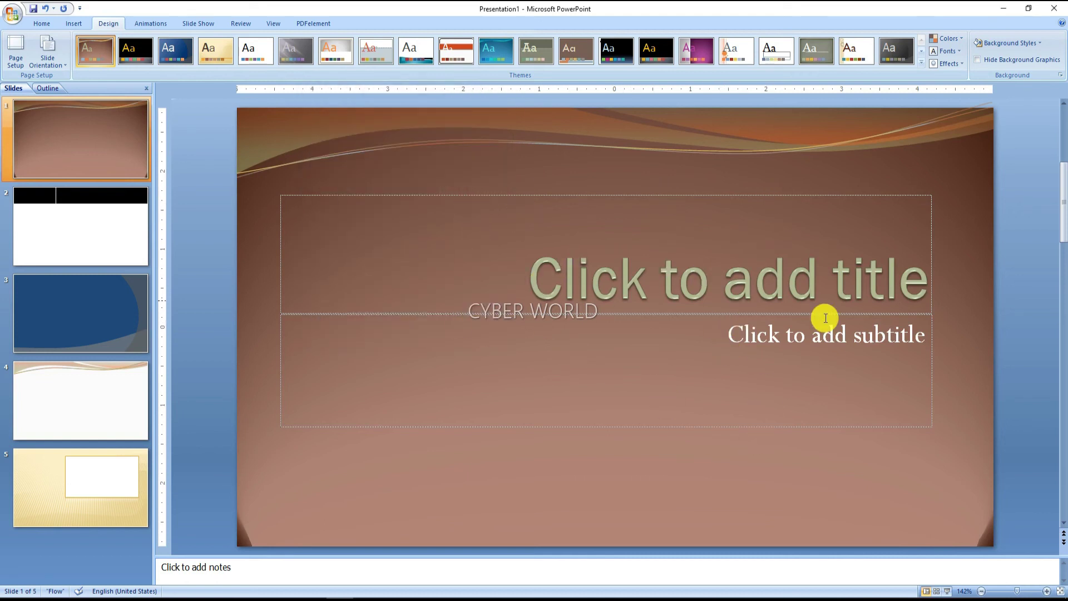
Step: Apply the beige Background Style 2 and hide the title slide's wave graphics
click(1033, 44)
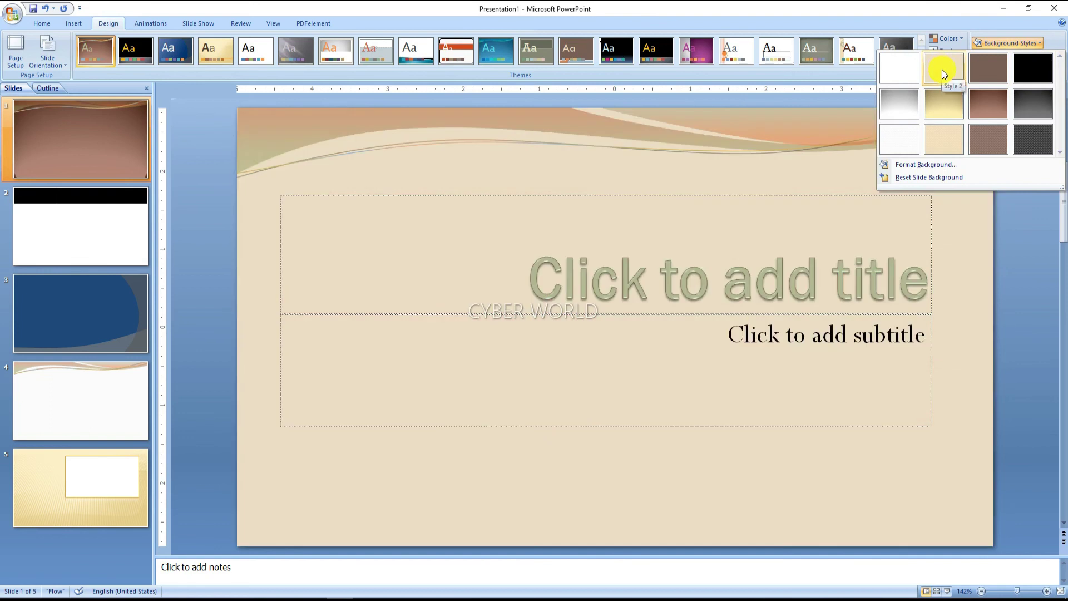
click(943, 69)
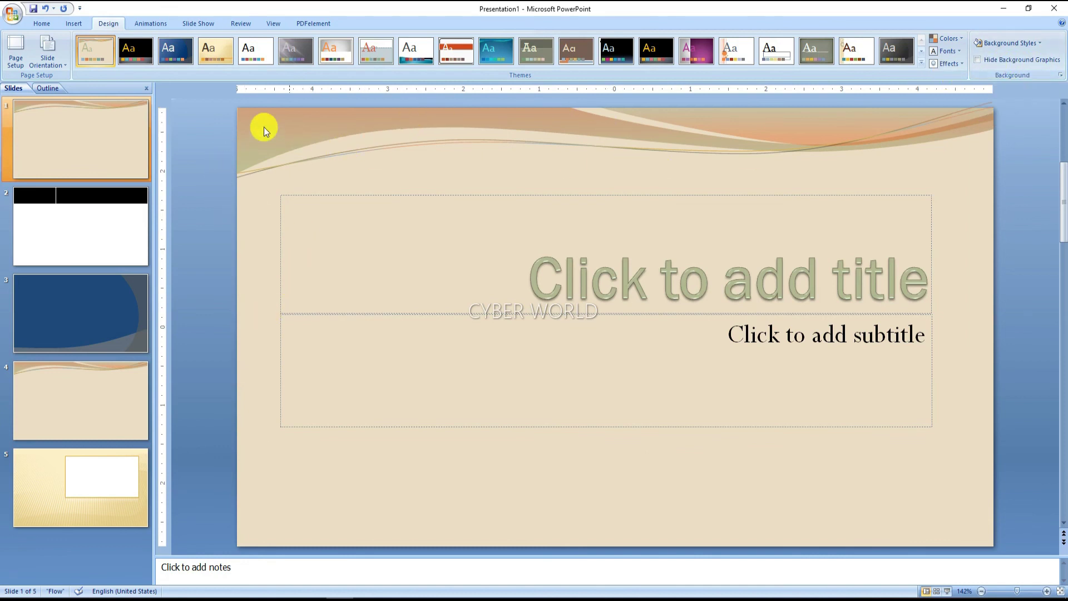
click(978, 60)
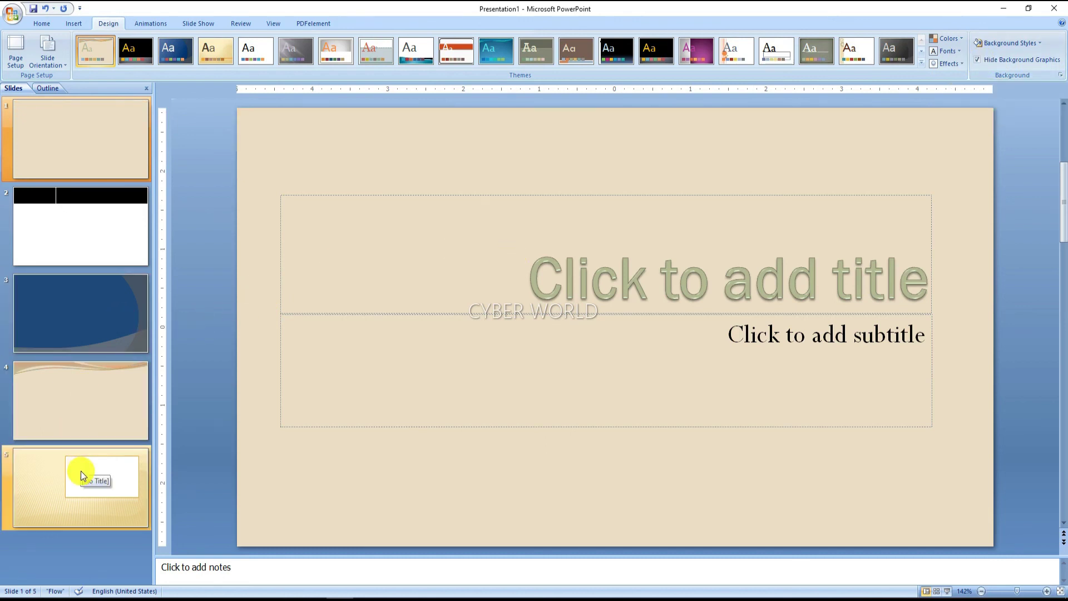
Step: Hide the curved background graphics on blue slide 3, leaving plain blue, then return to slide 1
click(87, 457)
key(Up)
key(Up)
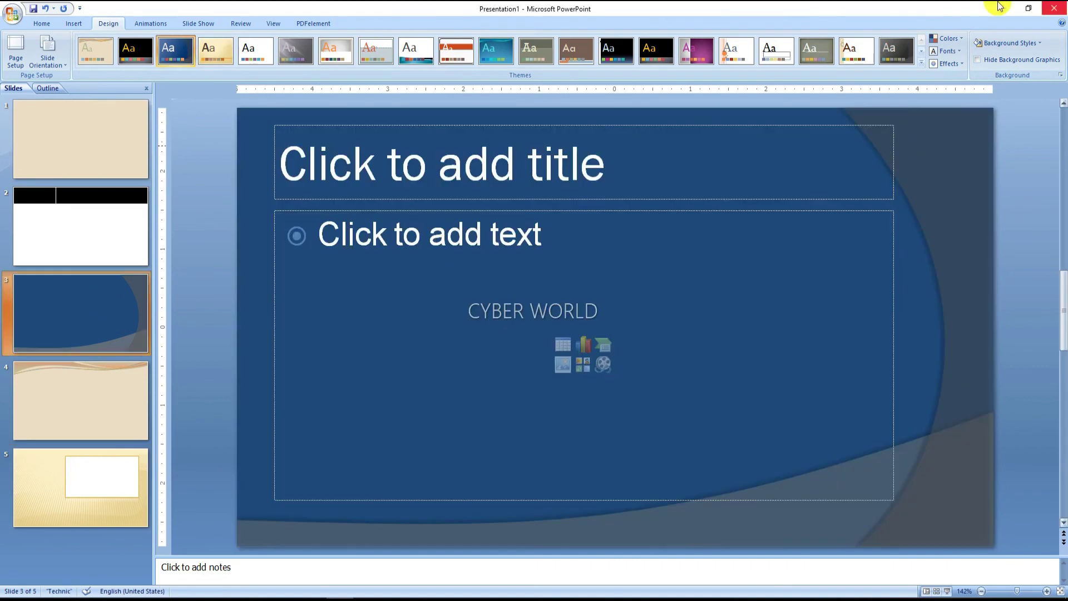
click(980, 61)
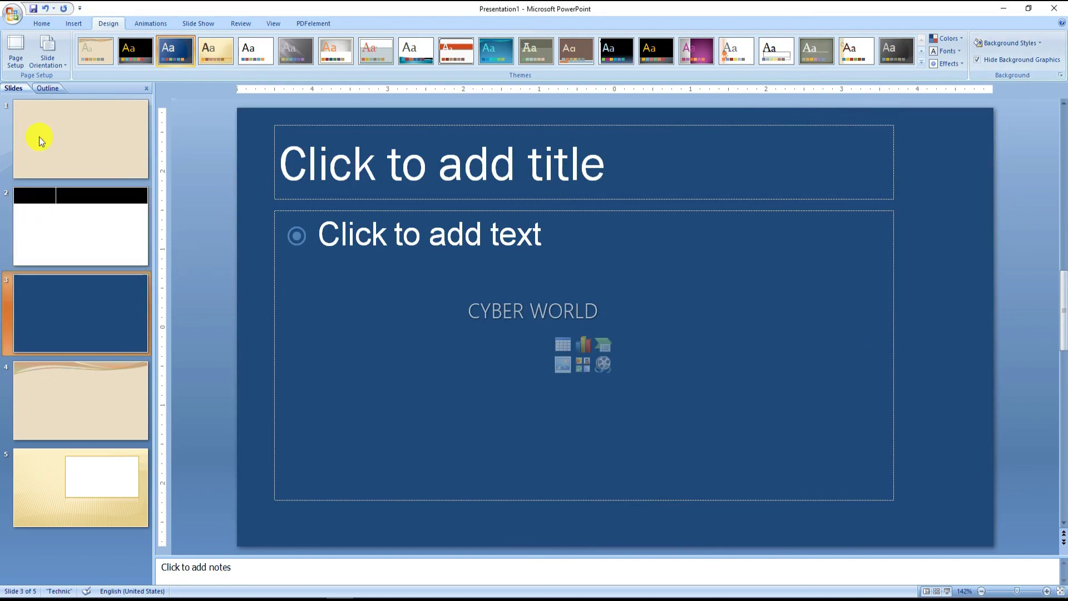
click(40, 139)
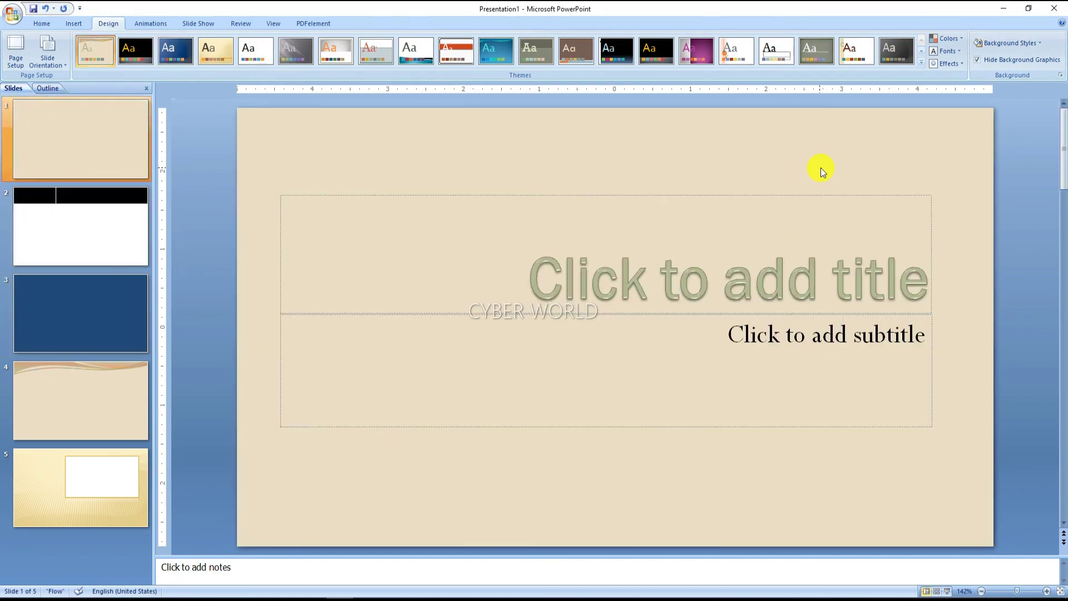